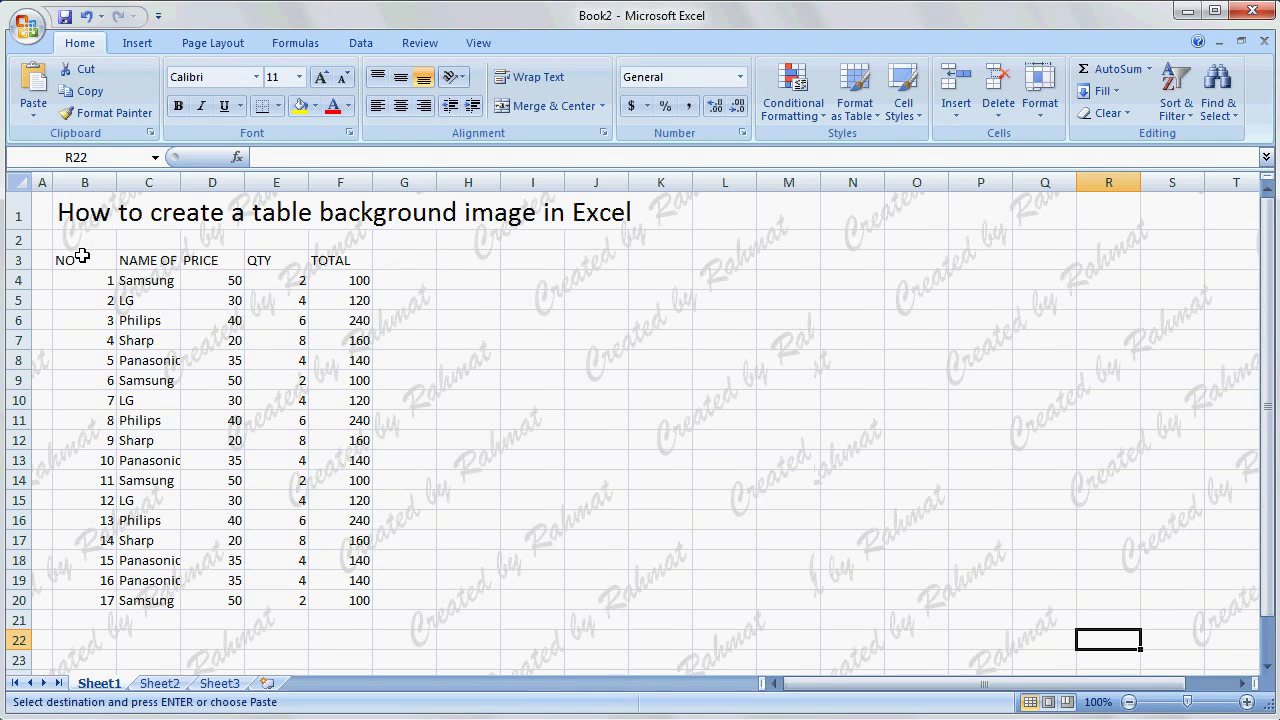
# Convert B3:F20 into a table with headers and apply a light blue table style
pyautogui.moveTo(82, 256)
pyautogui.mouseDown()
pyautogui.moveTo(326, 552)
pyautogui.moveTo(333, 590)
pyautogui.mouseUp()
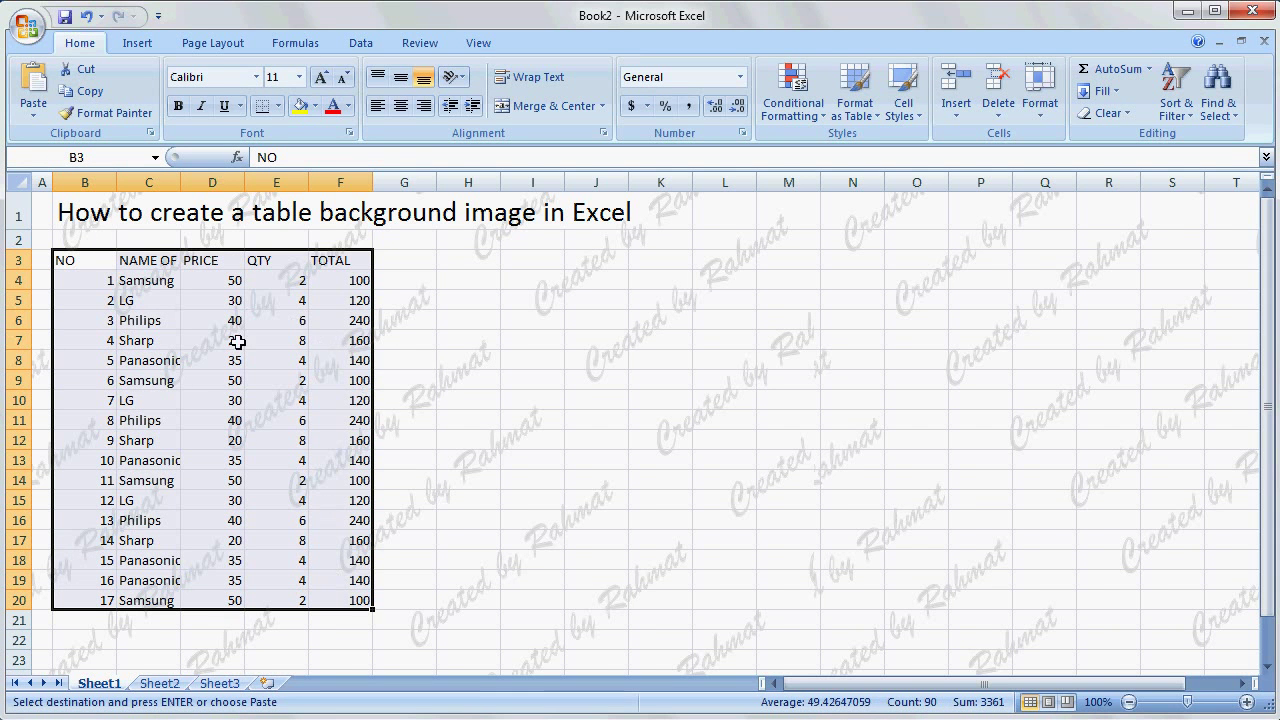
pyautogui.click(138, 45)
pyautogui.click(90, 85)
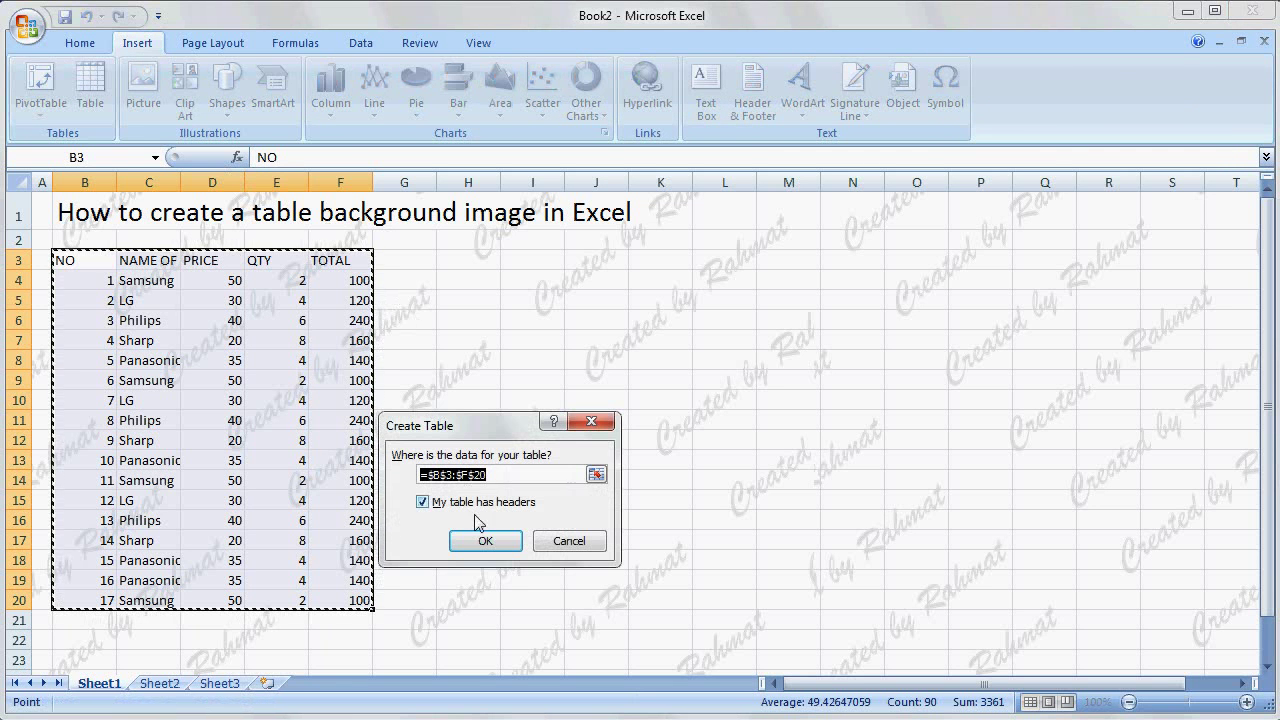
pyautogui.click(486, 540)
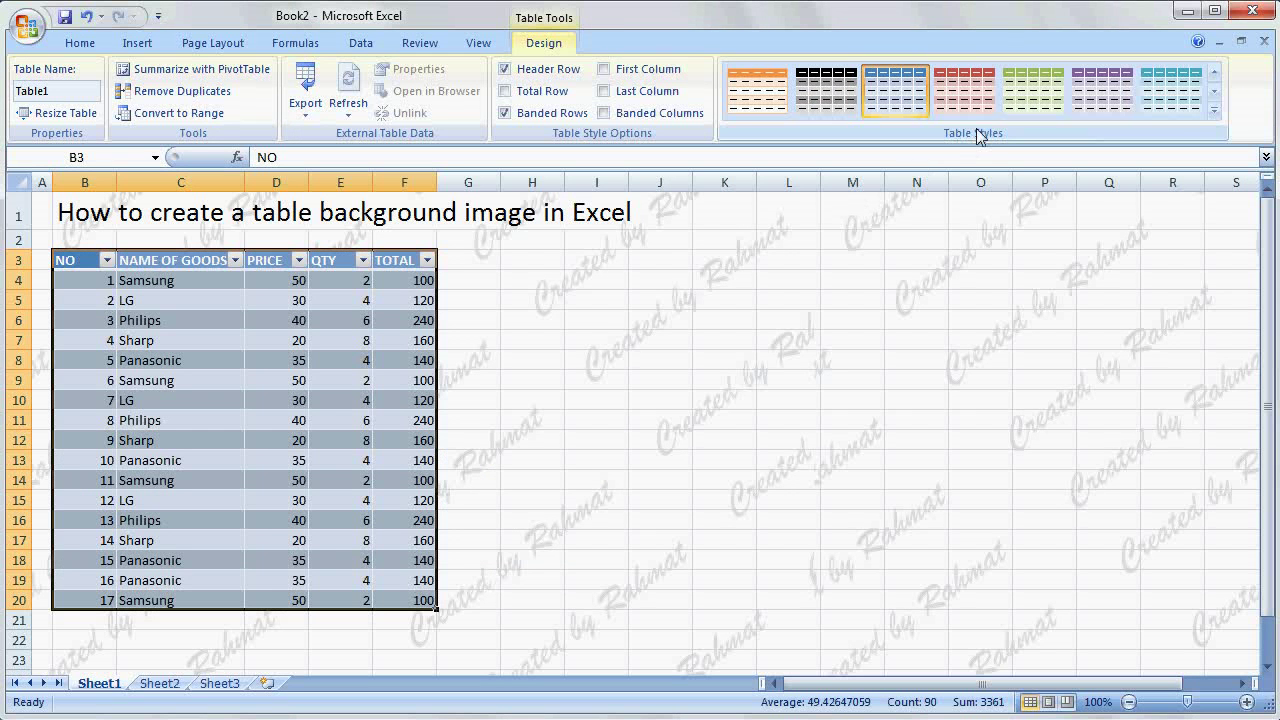
pyautogui.click(1214, 110)
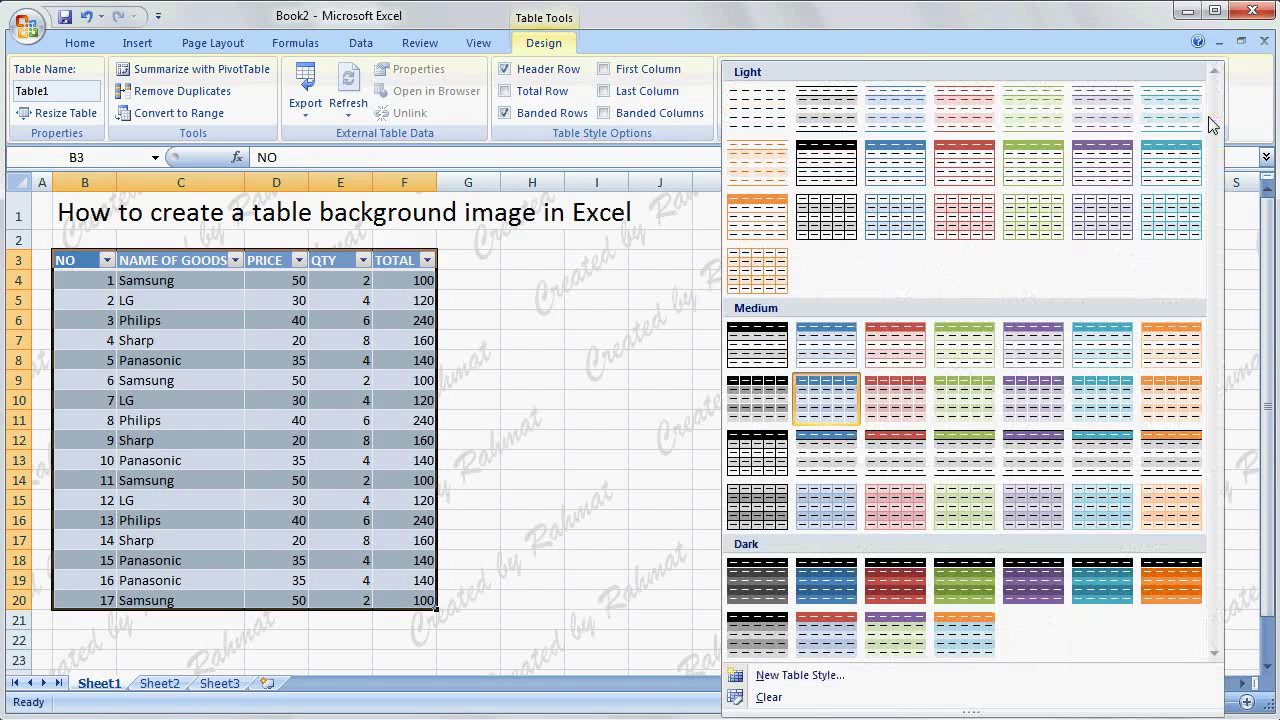
pyautogui.click(914, 166)
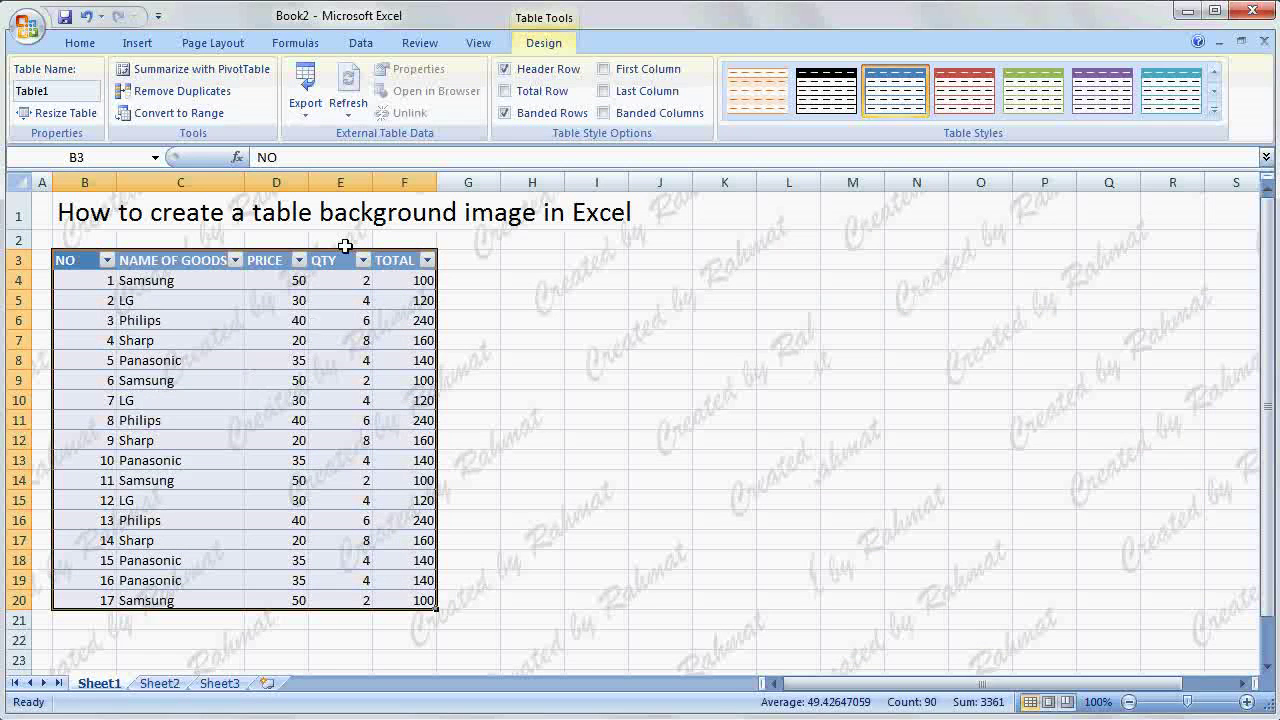
# Turn off Filter so Table1's header row has no dropdown arrows, then select column B
pyautogui.click(383, 45)
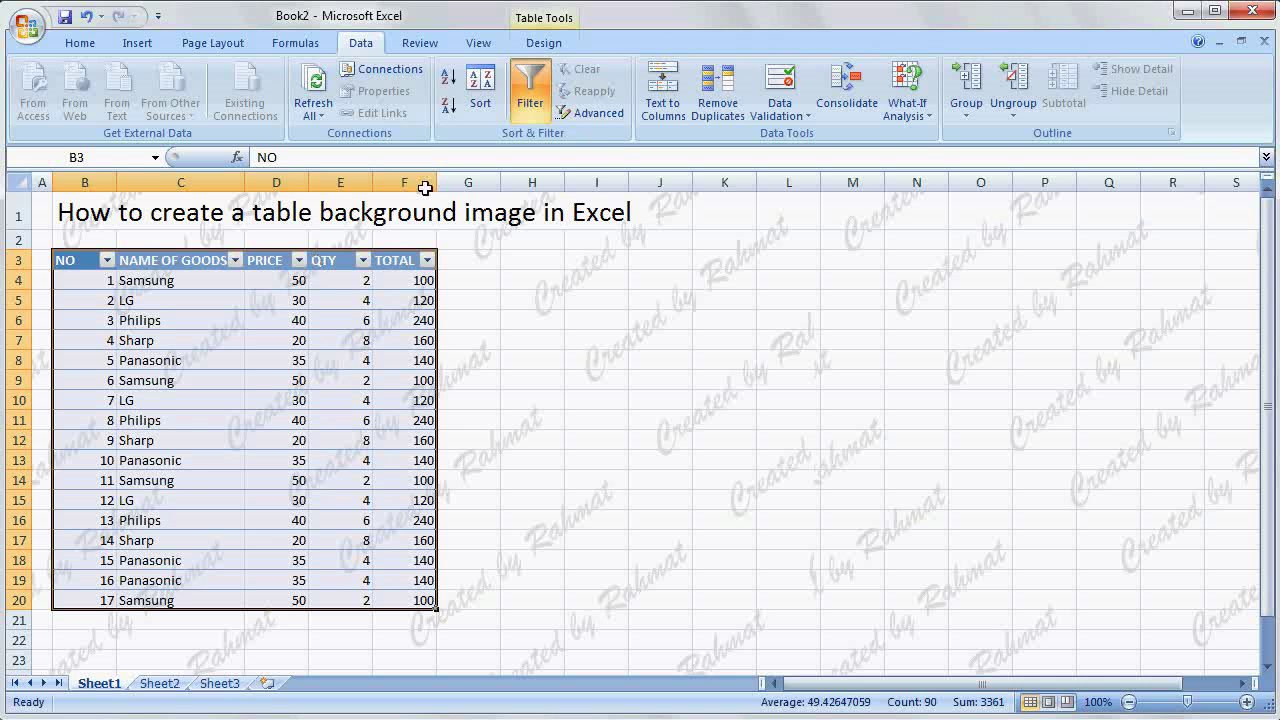
pyautogui.click(524, 106)
pyautogui.click(524, 106)
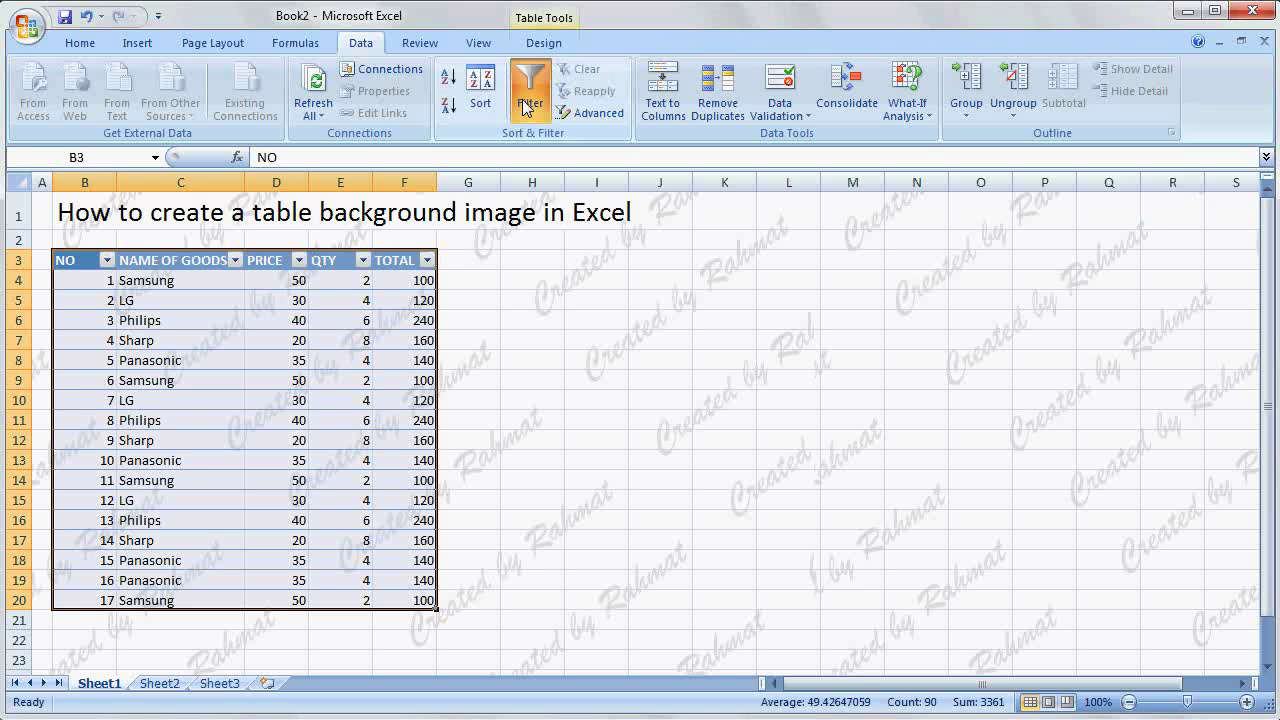
pyautogui.click(524, 106)
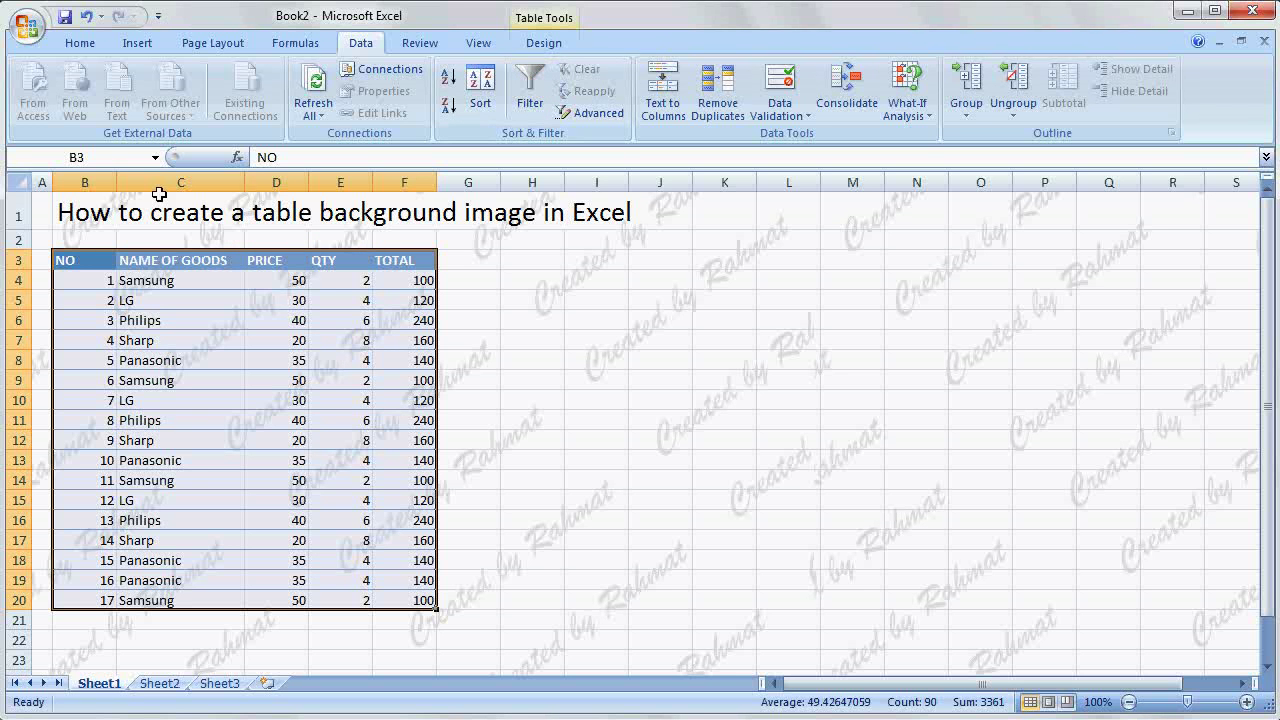
pyautogui.click(86, 176)
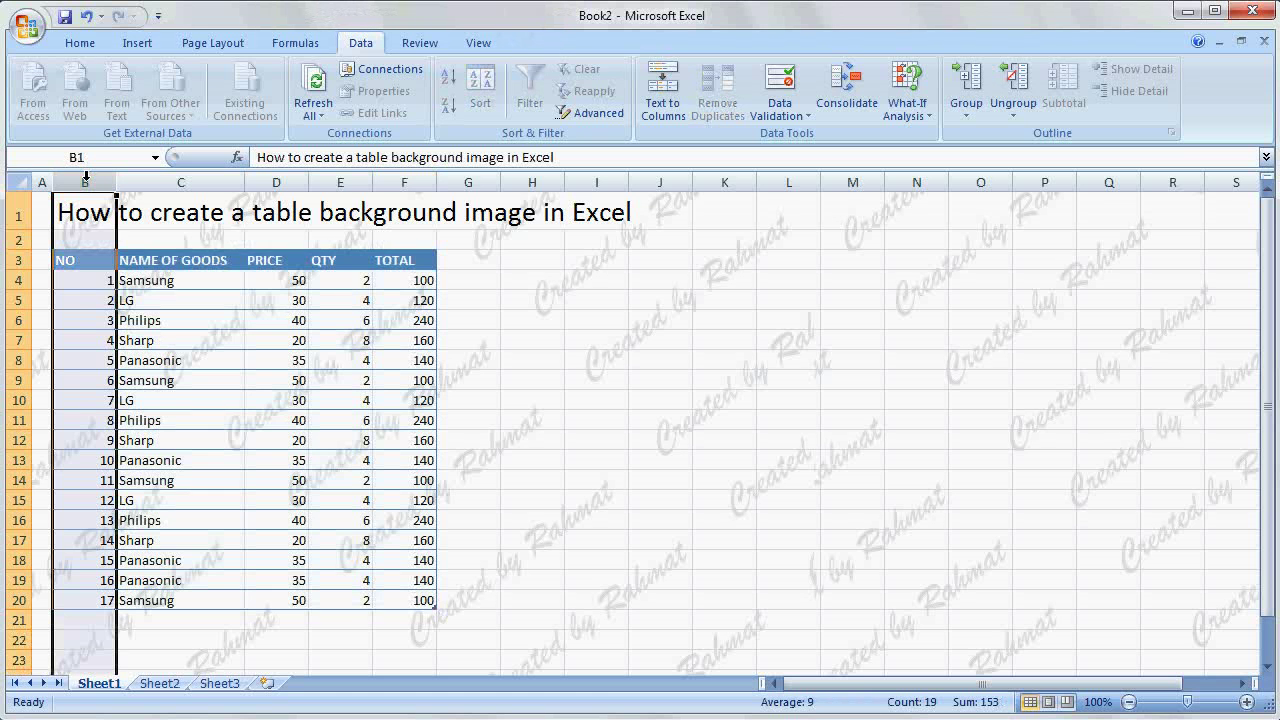
# Set column B's width to 6
pyautogui.click(96, 43)
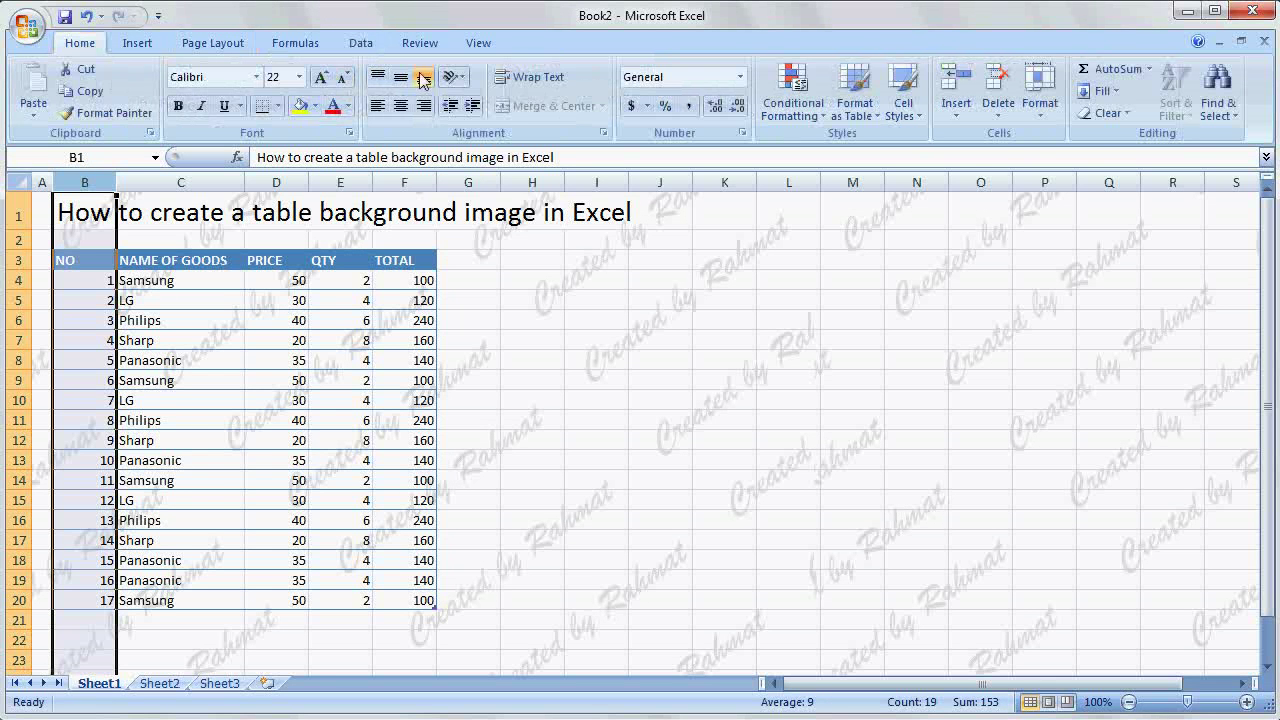
pyautogui.click(1050, 118)
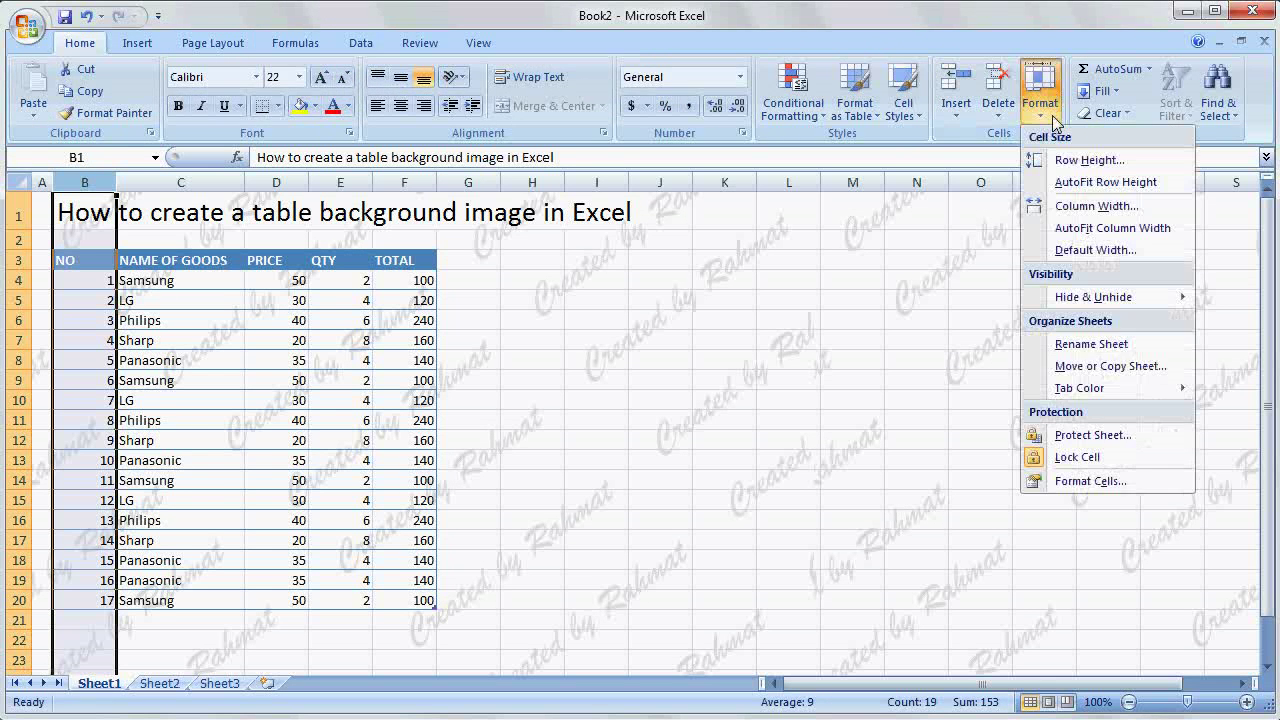
pyautogui.click(1096, 206)
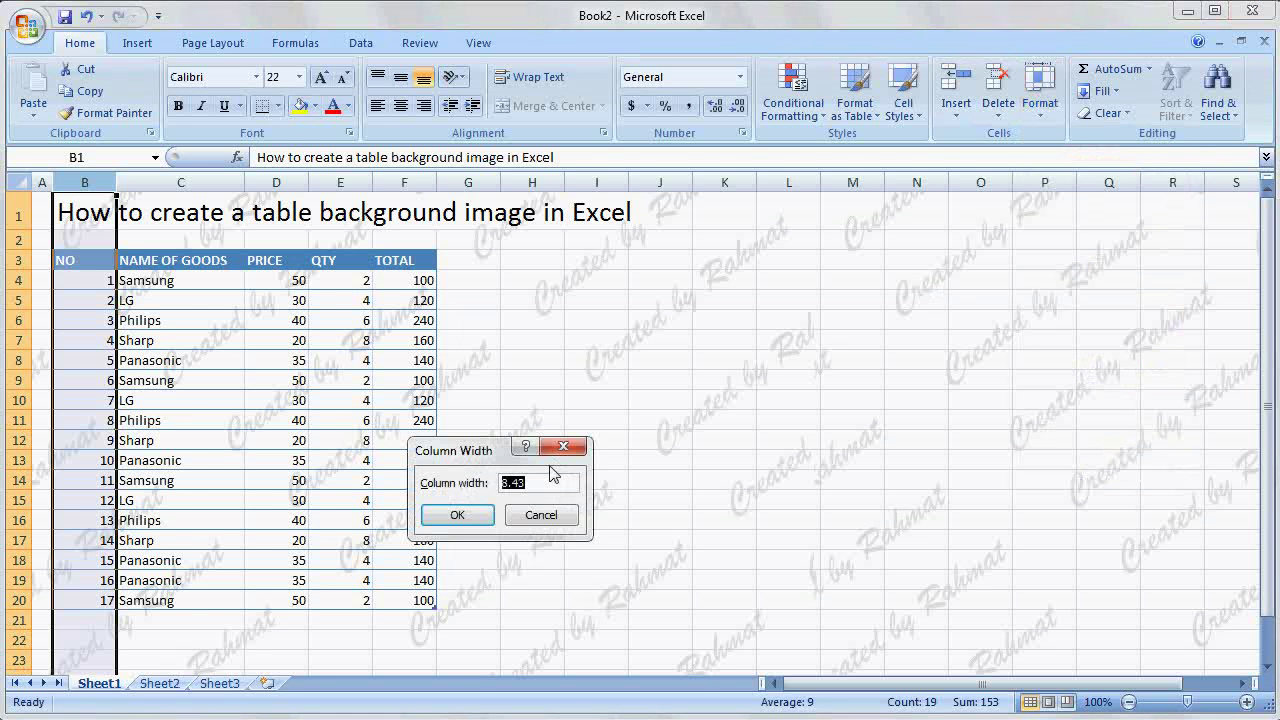
pyautogui.write('6')
pyautogui.click(462, 516)
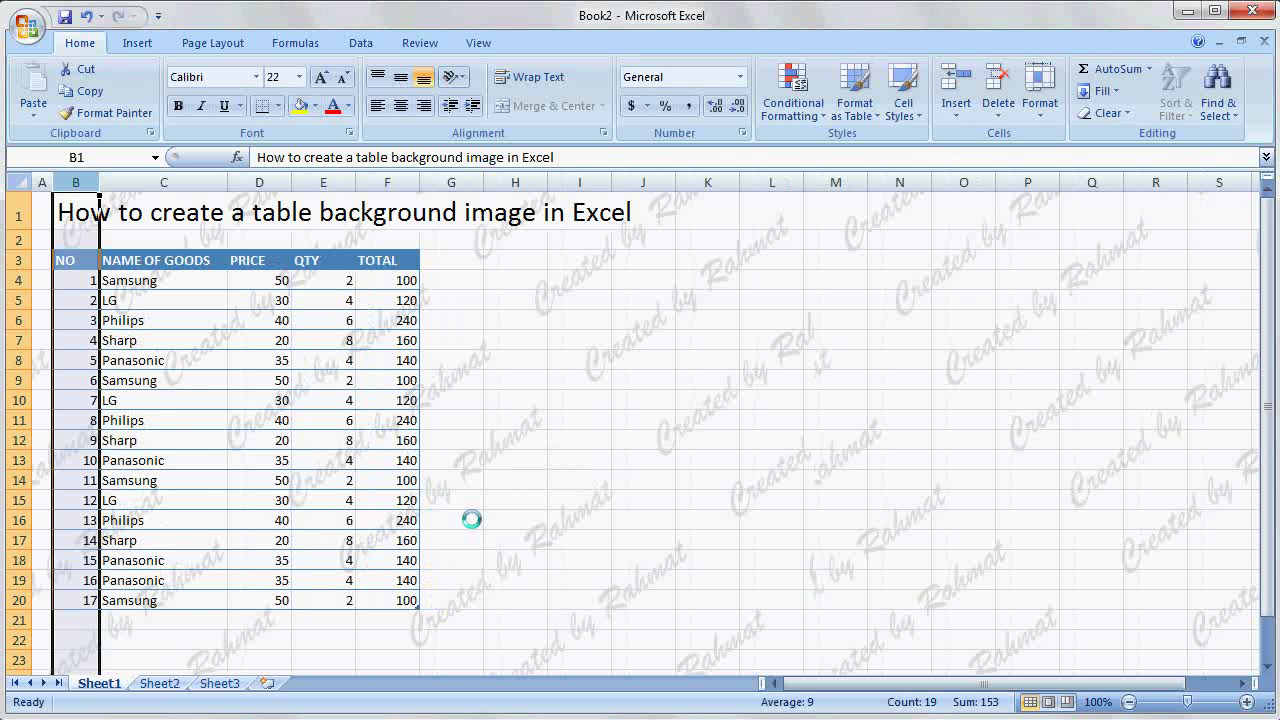
# Set column C's width to 21
pyautogui.click(192, 181)
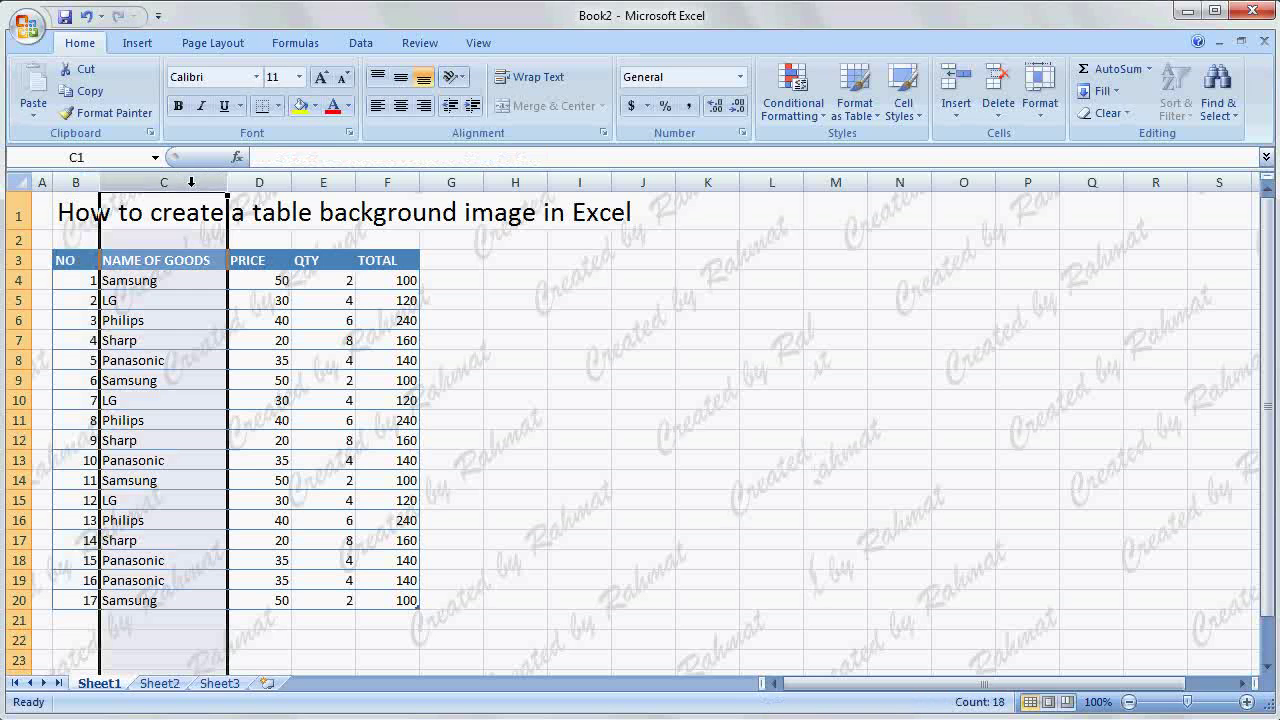
pyautogui.click(1050, 122)
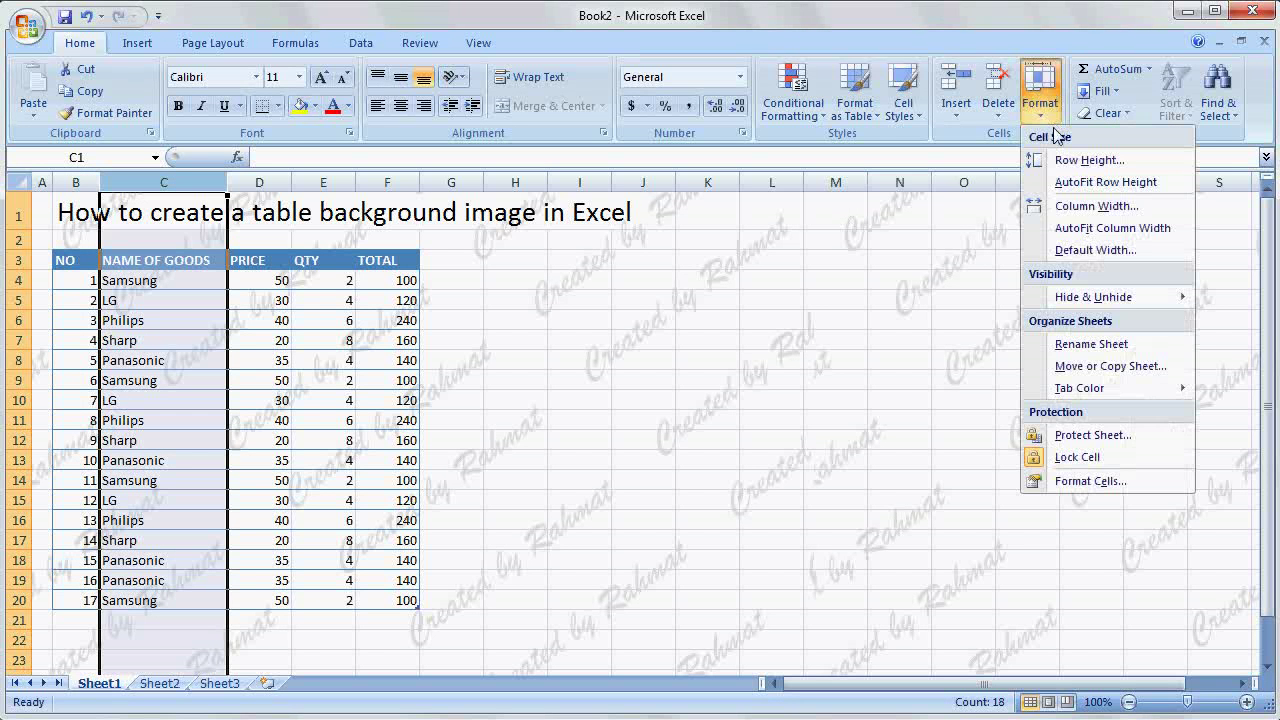
pyautogui.click(1088, 207)
pyautogui.write('21')
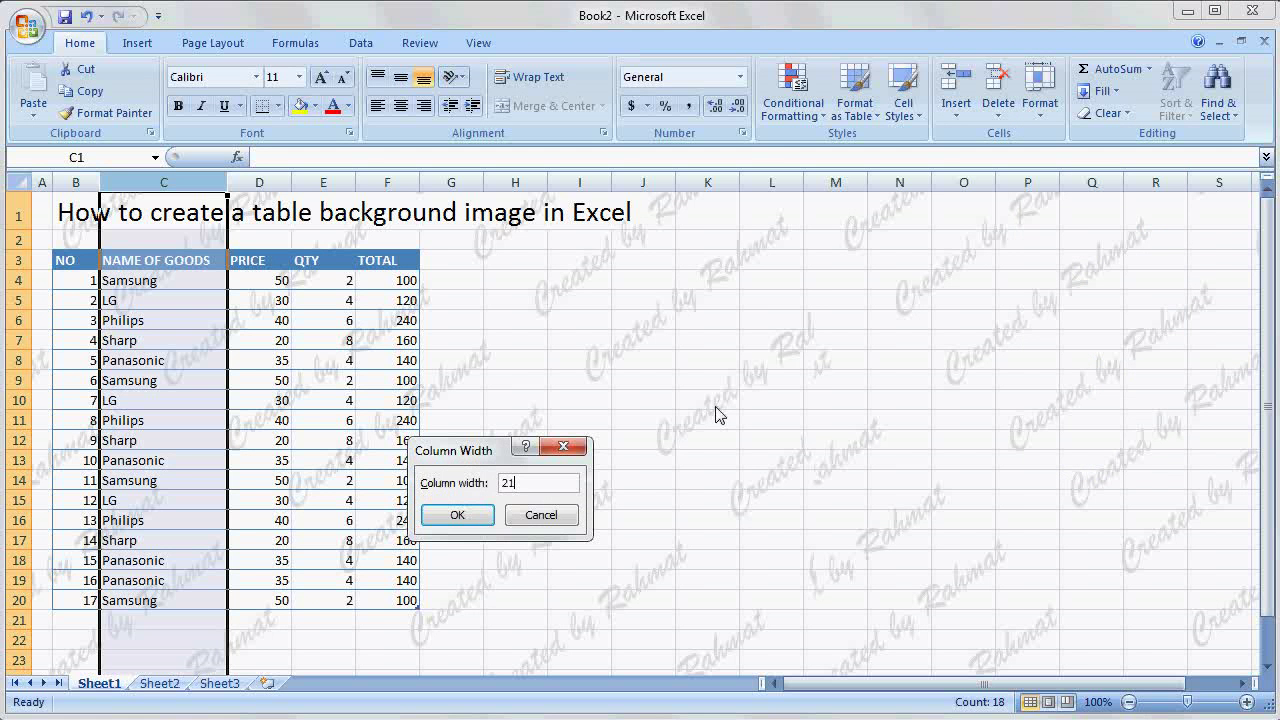
pyautogui.click(484, 515)
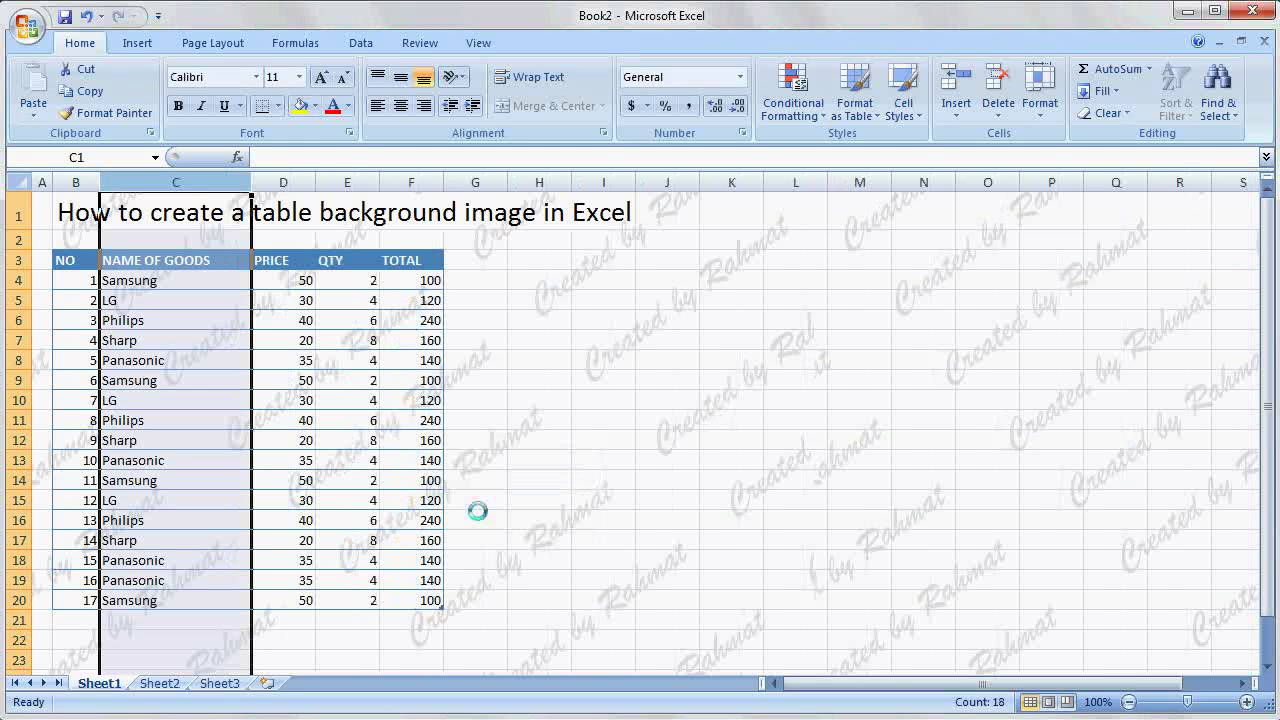
# Set columns D through F to width 18
pyautogui.moveTo(288, 183); pyautogui.dragTo(396, 184)
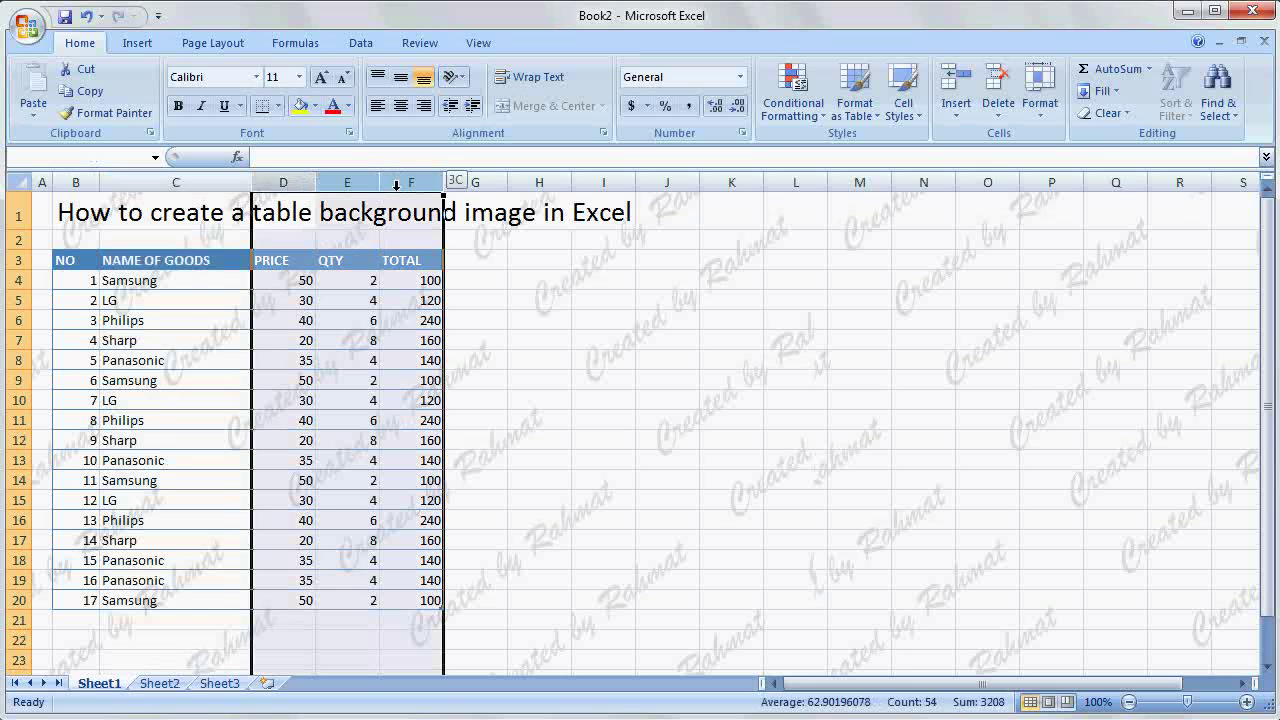
pyautogui.click(1040, 128)
pyautogui.click(1070, 208)
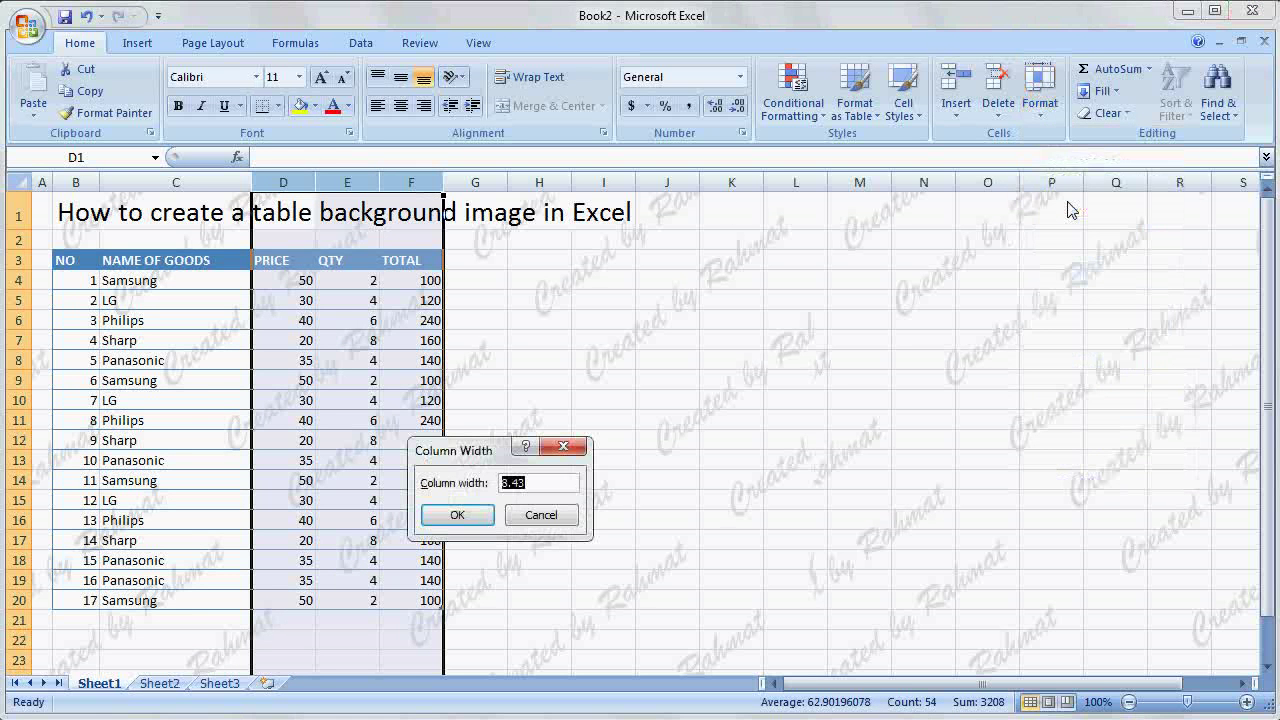
pyautogui.write('18')
pyautogui.click(456, 515)
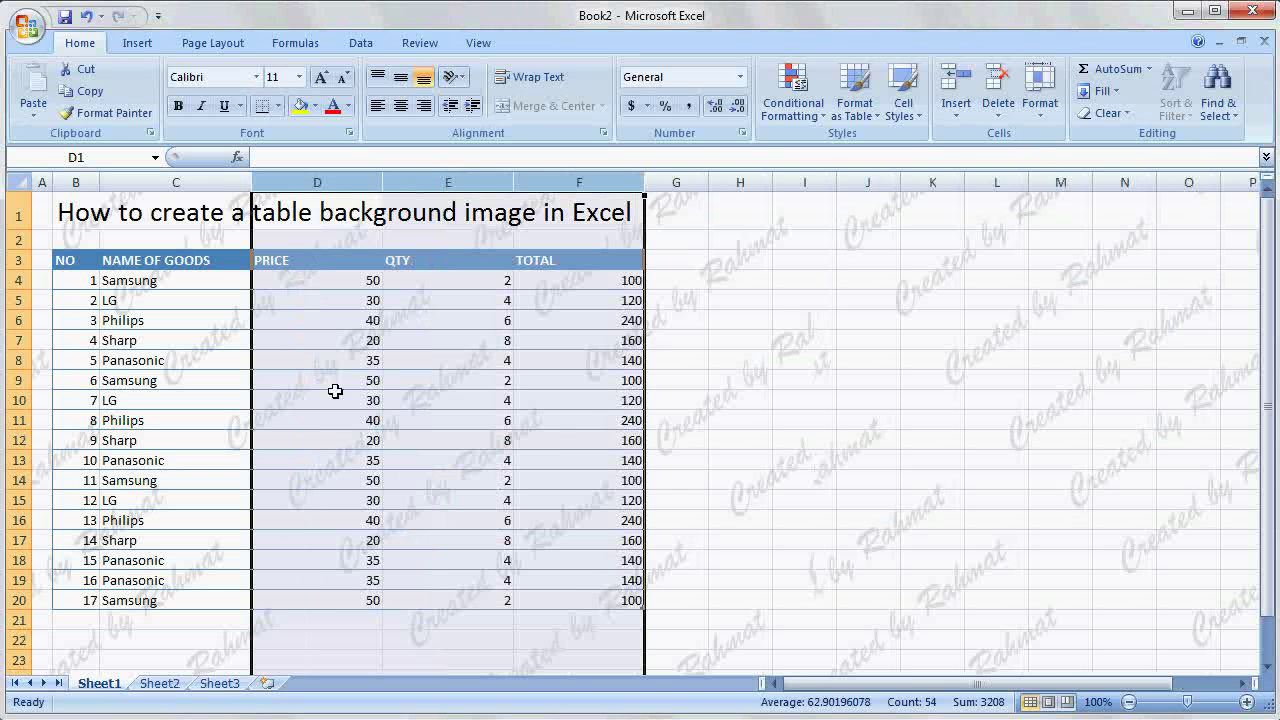
pyautogui.click(952, 364)
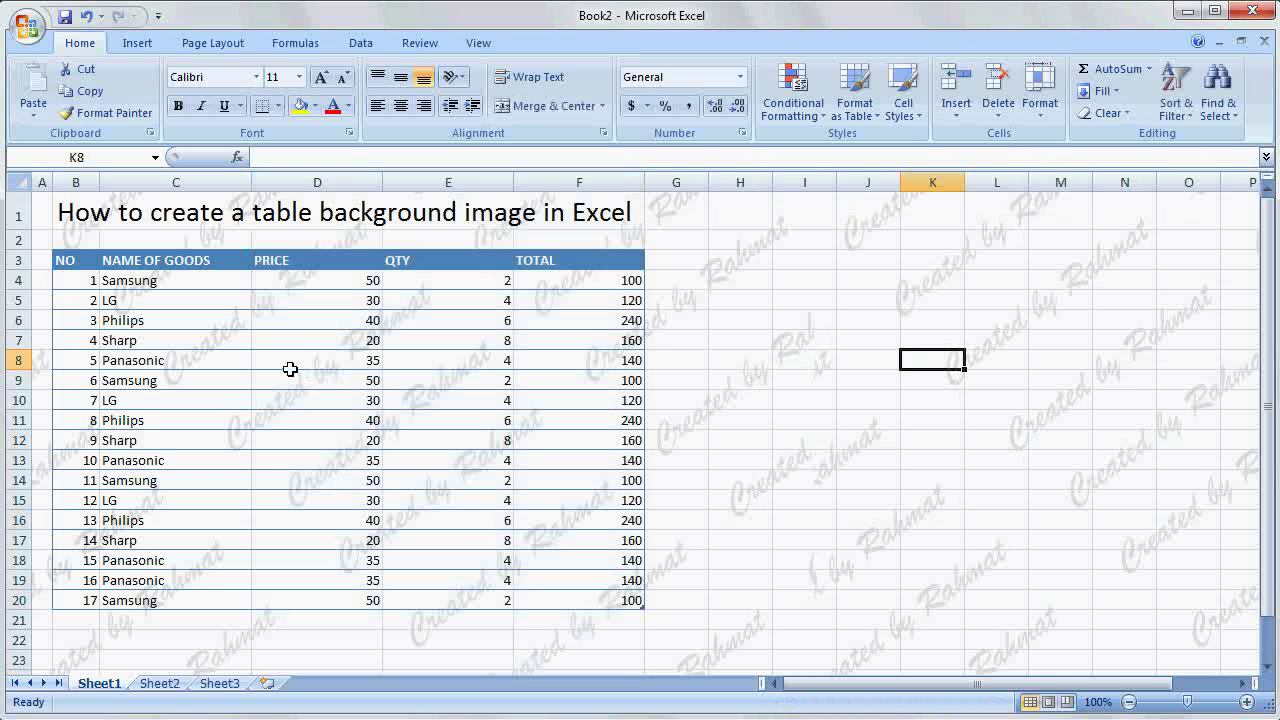
# Set the table body B4:F20 to font size 12
pyautogui.moveTo(78, 282)
pyautogui.mouseDown()
pyautogui.moveTo(523, 529)
pyautogui.moveTo(569, 574)
pyautogui.moveTo(569, 595)
pyautogui.mouseUp()
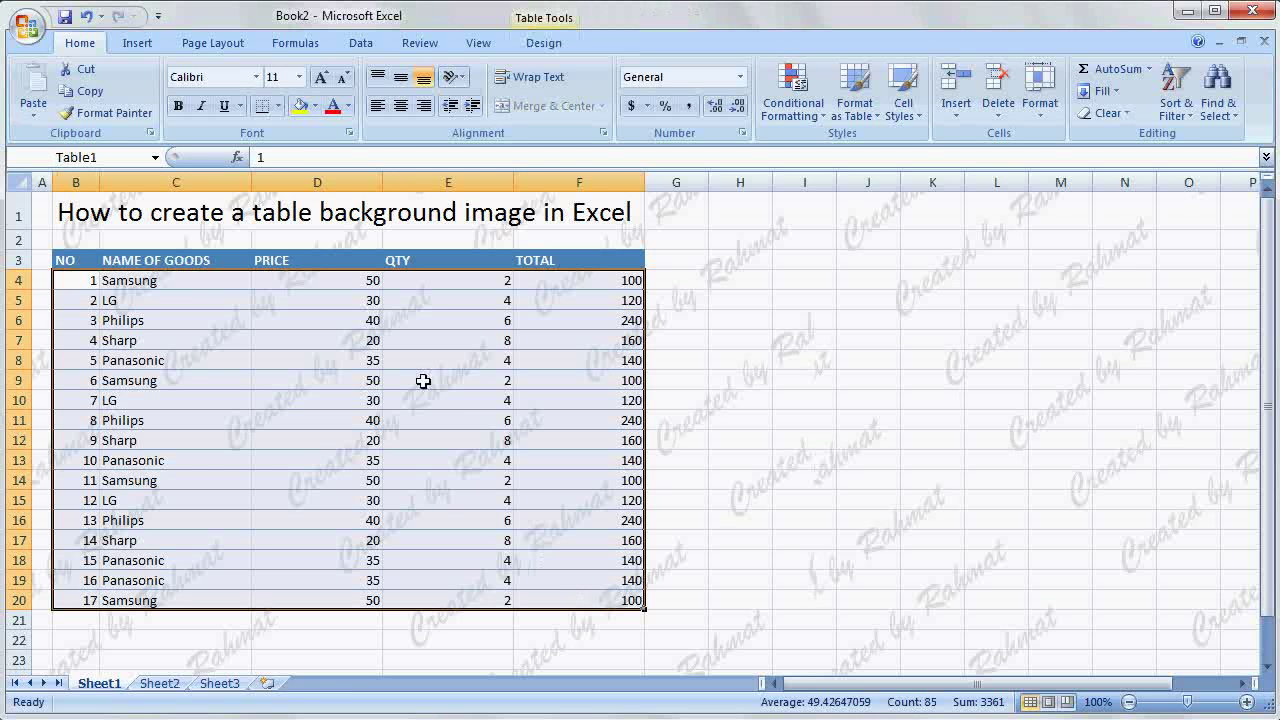
pyautogui.click(298, 77)
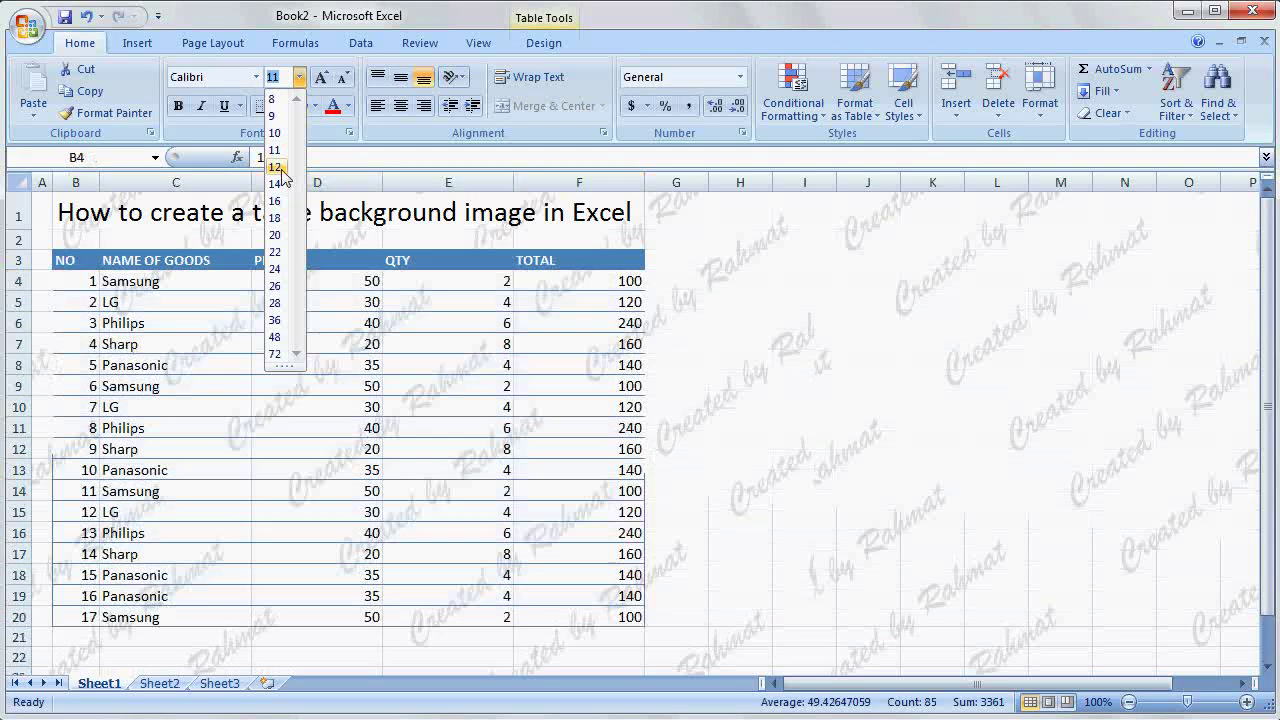
pyautogui.click(275, 167)
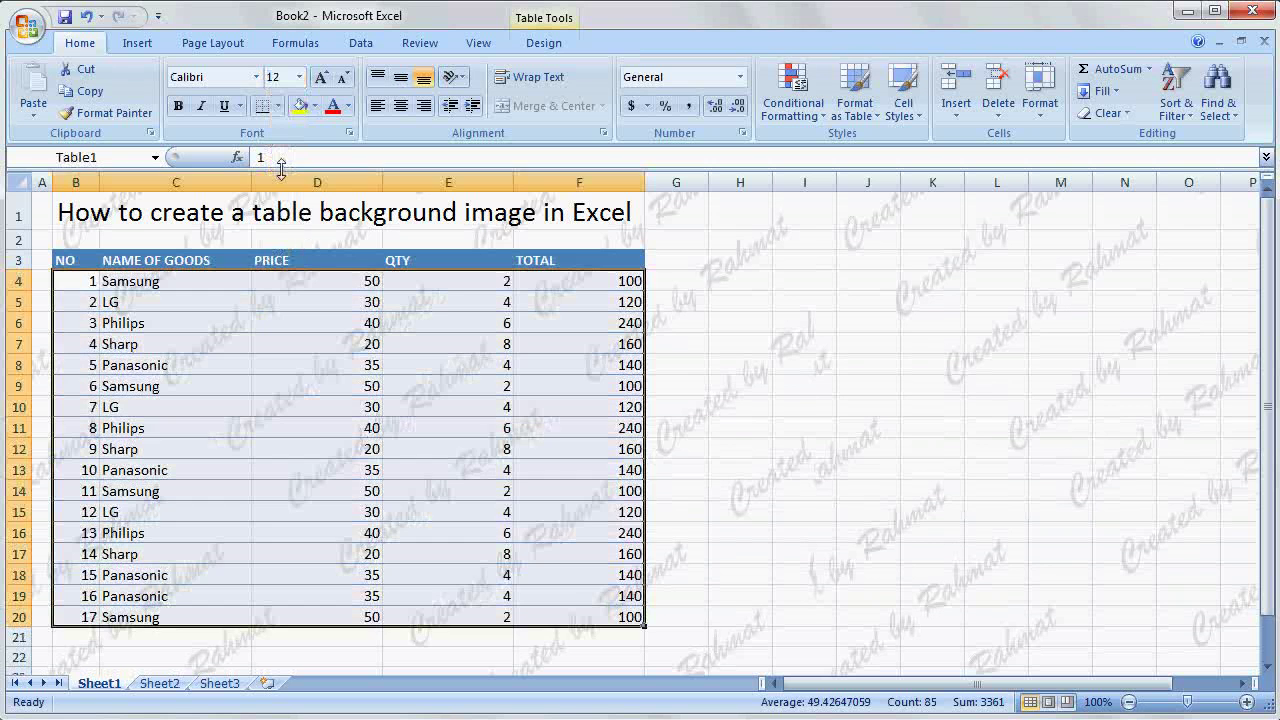
pyautogui.click(314, 366)
# Centre the NO, PRICE, QTY and TOTAL values, then select the PRICE and TOTAL cells
pyautogui.moveTo(88, 282); pyautogui.dragTo(80, 617)
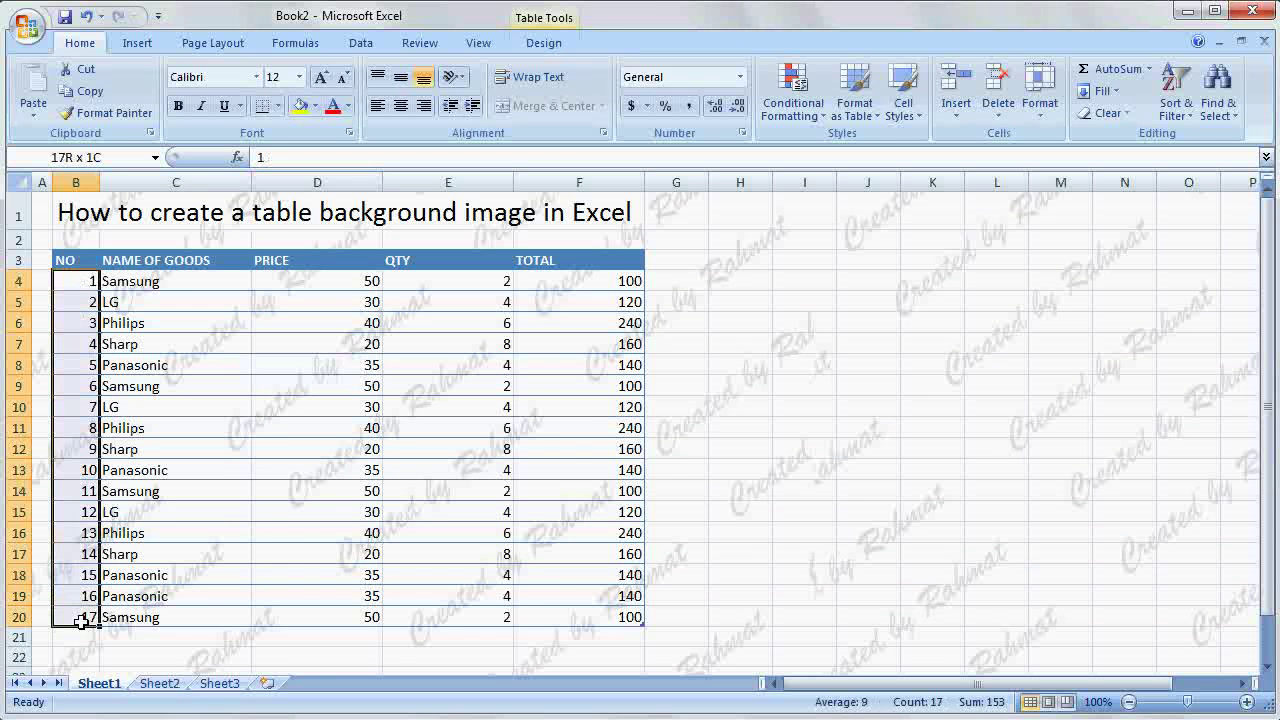
pyautogui.click(399, 112)
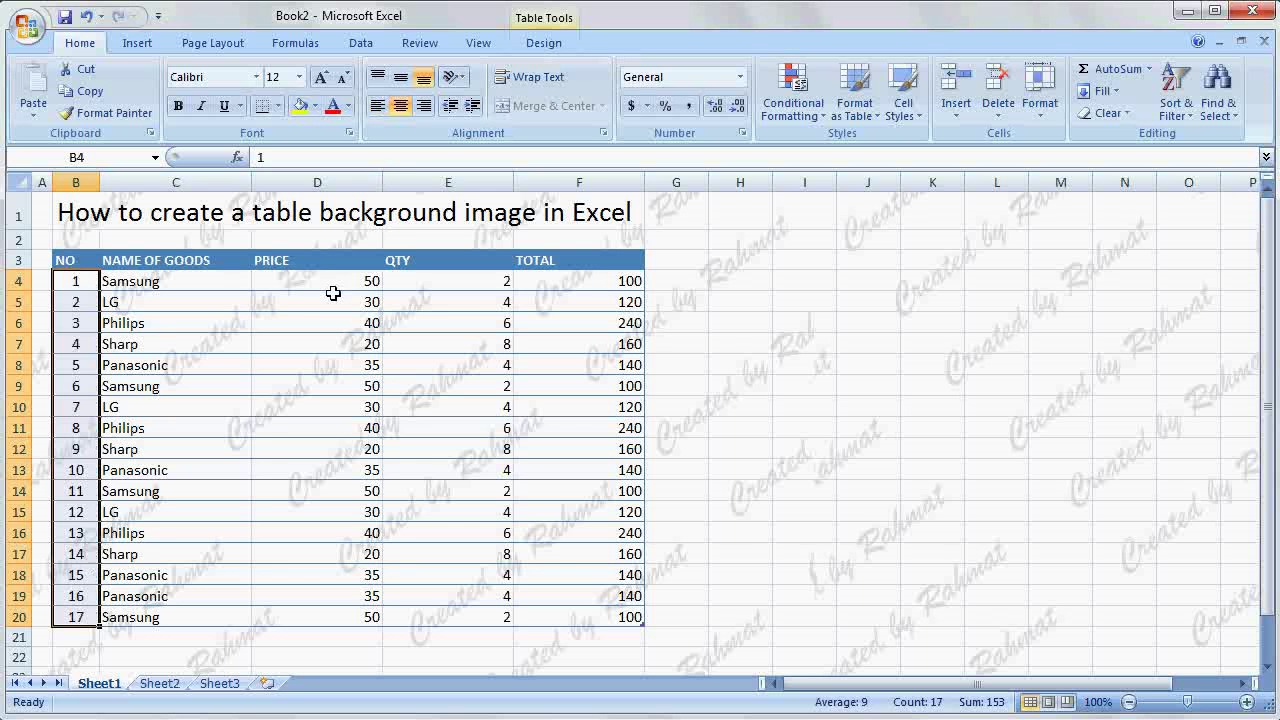
pyautogui.moveTo(333, 287); pyautogui.dragTo(540, 617)
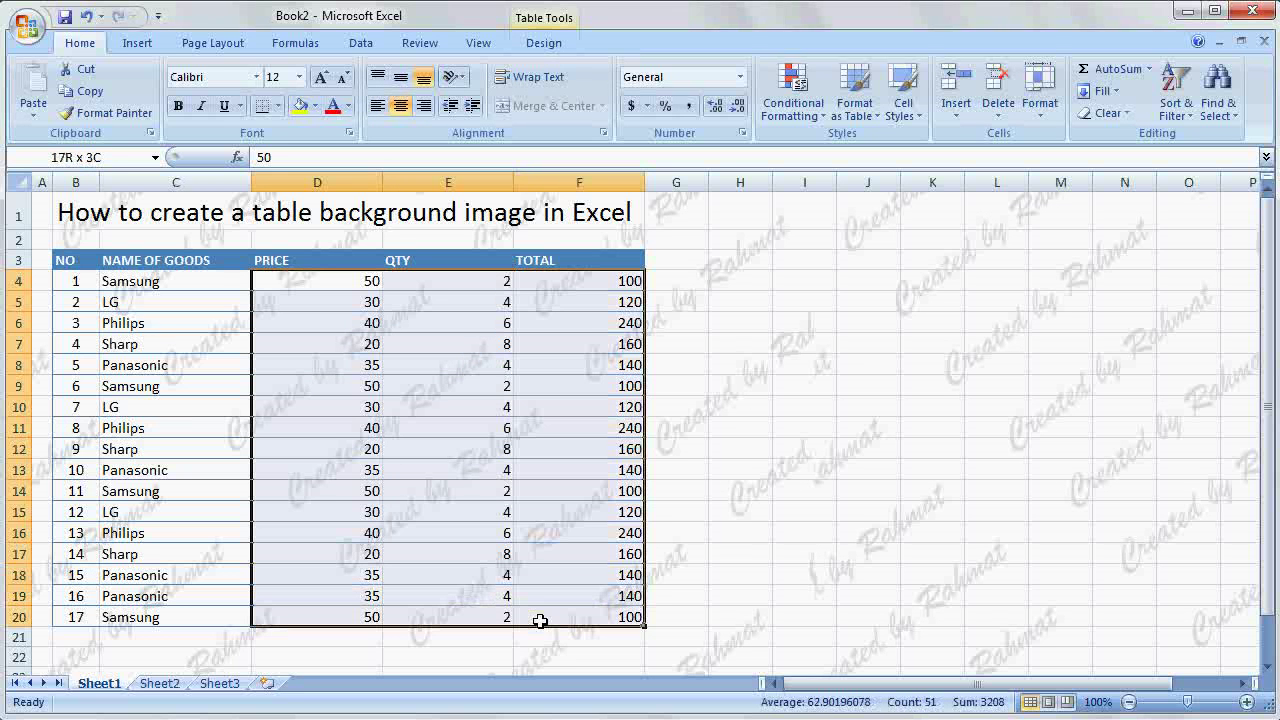
pyautogui.click(401, 106)
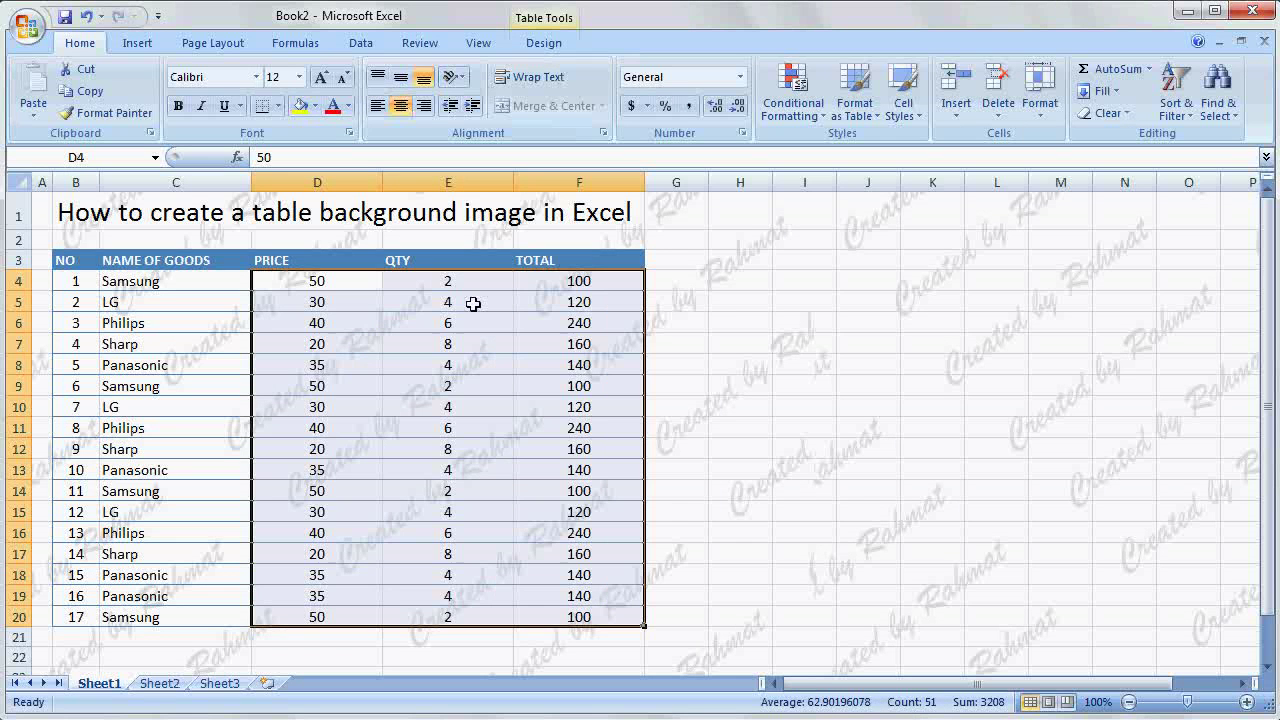
pyautogui.click(473, 304)
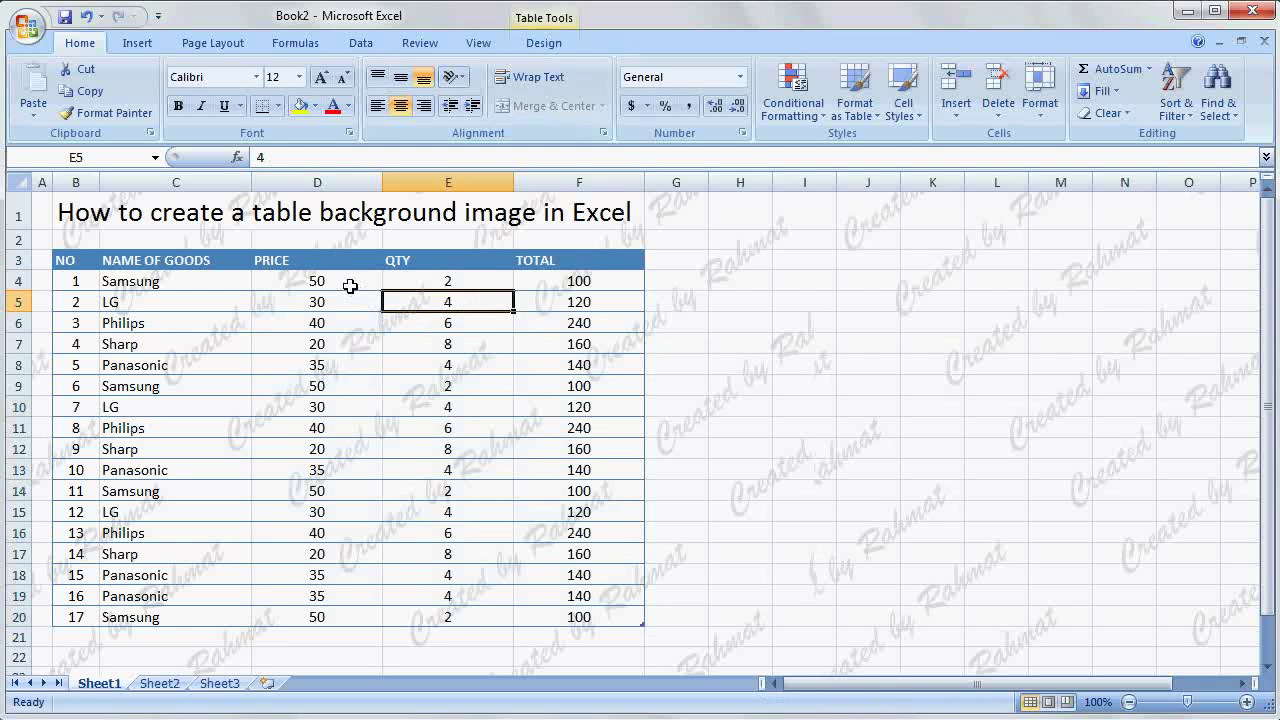
pyautogui.moveTo(348, 287); pyautogui.dragTo(341, 611)
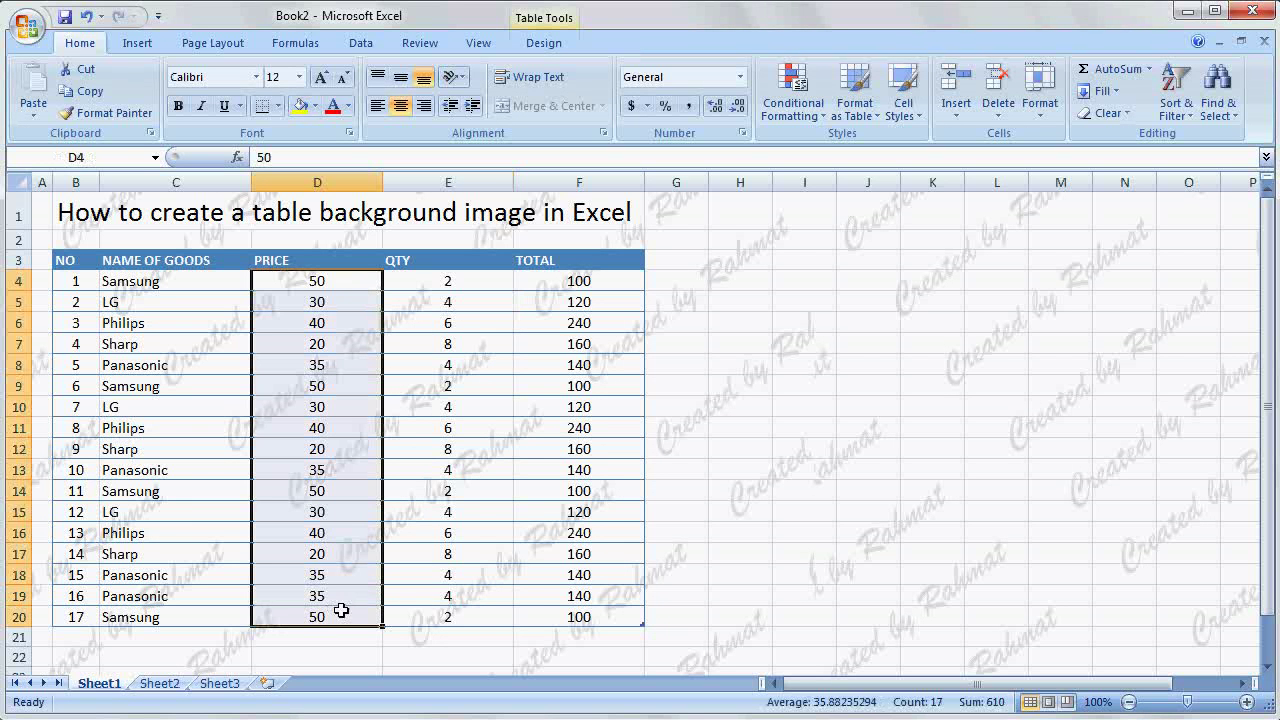
pyautogui.moveTo(571, 280); pyautogui.dragTo(538, 612)
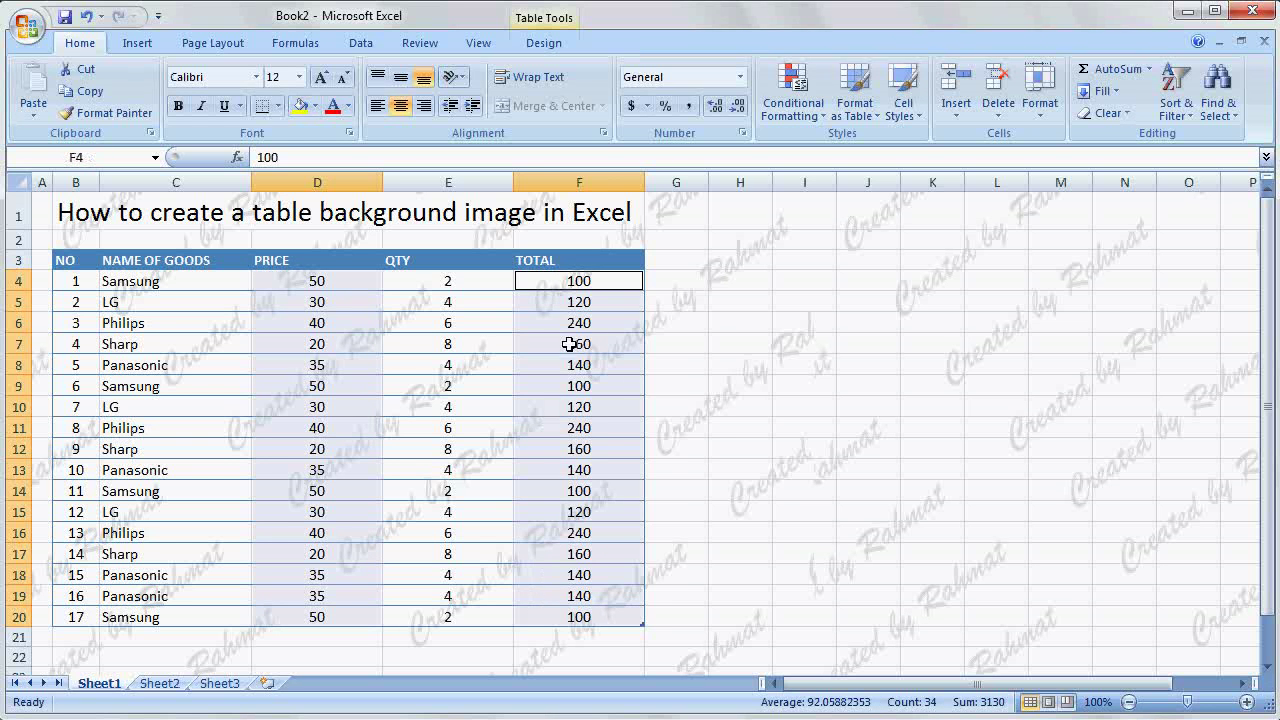
# Format D4:D20 and F4:F20 as Currency with 0 decimal places
pyautogui.rightClick(568, 344)
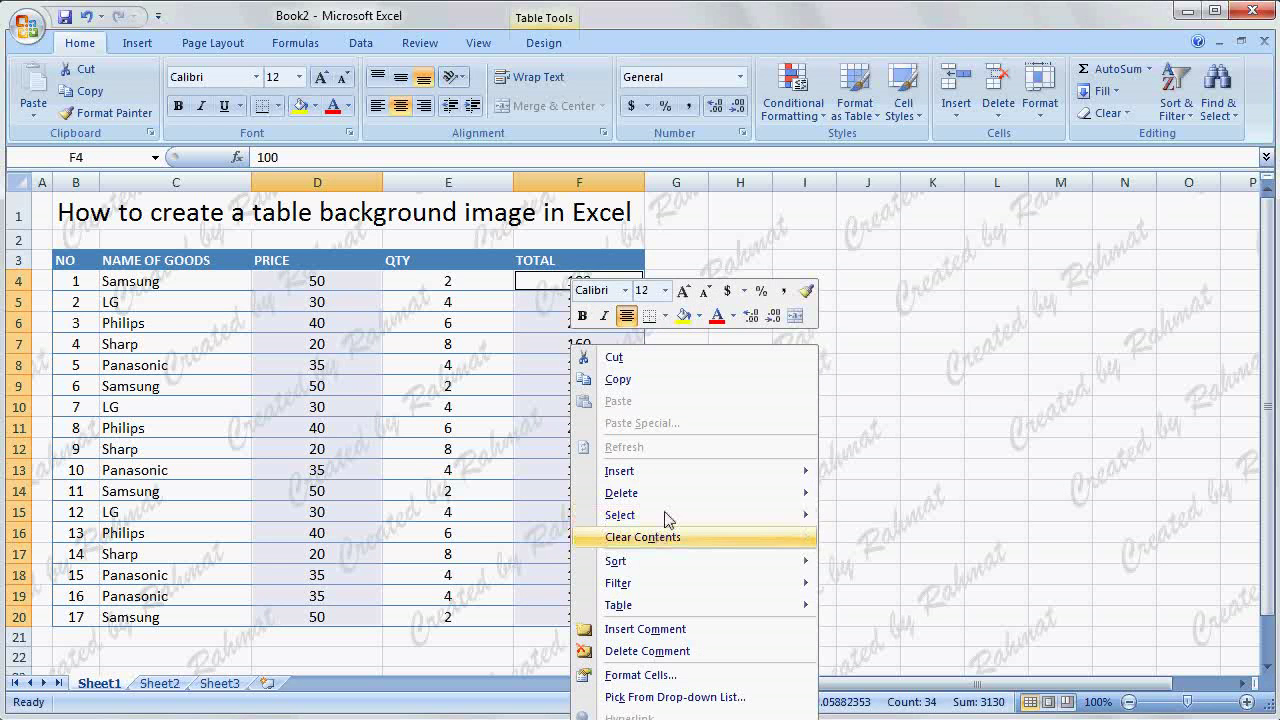
pyautogui.click(627, 676)
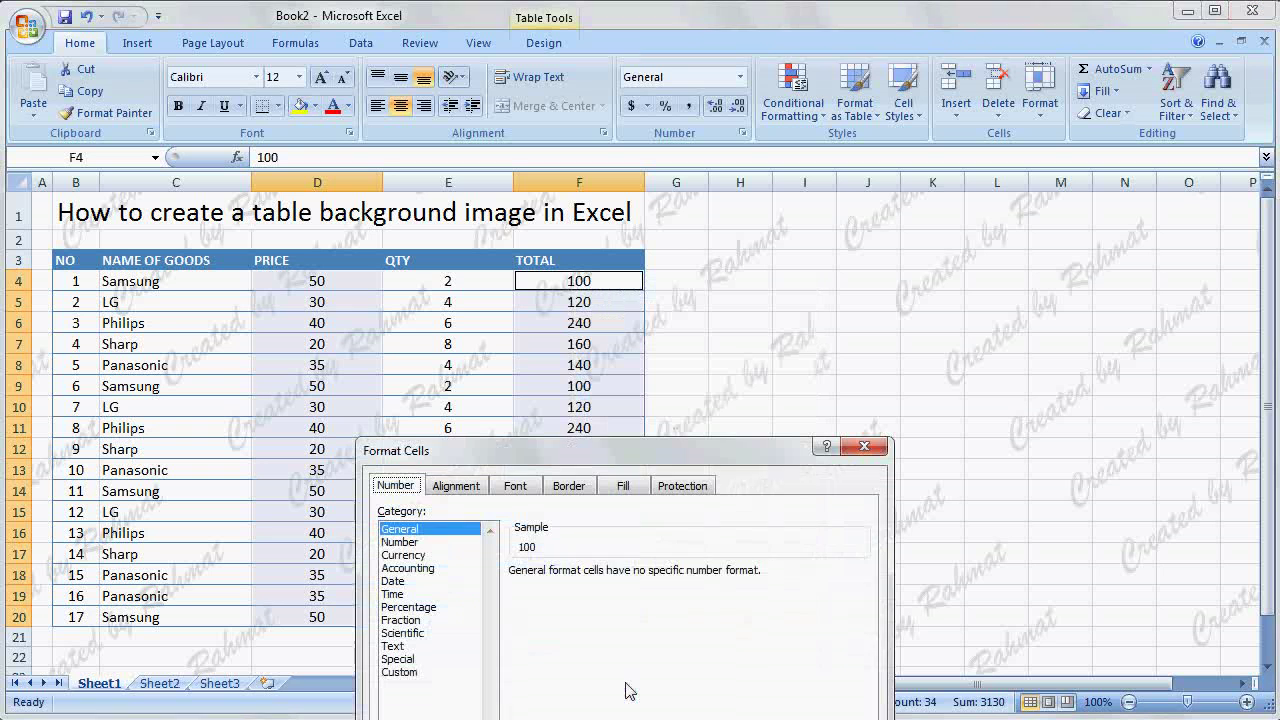
pyautogui.click(421, 555)
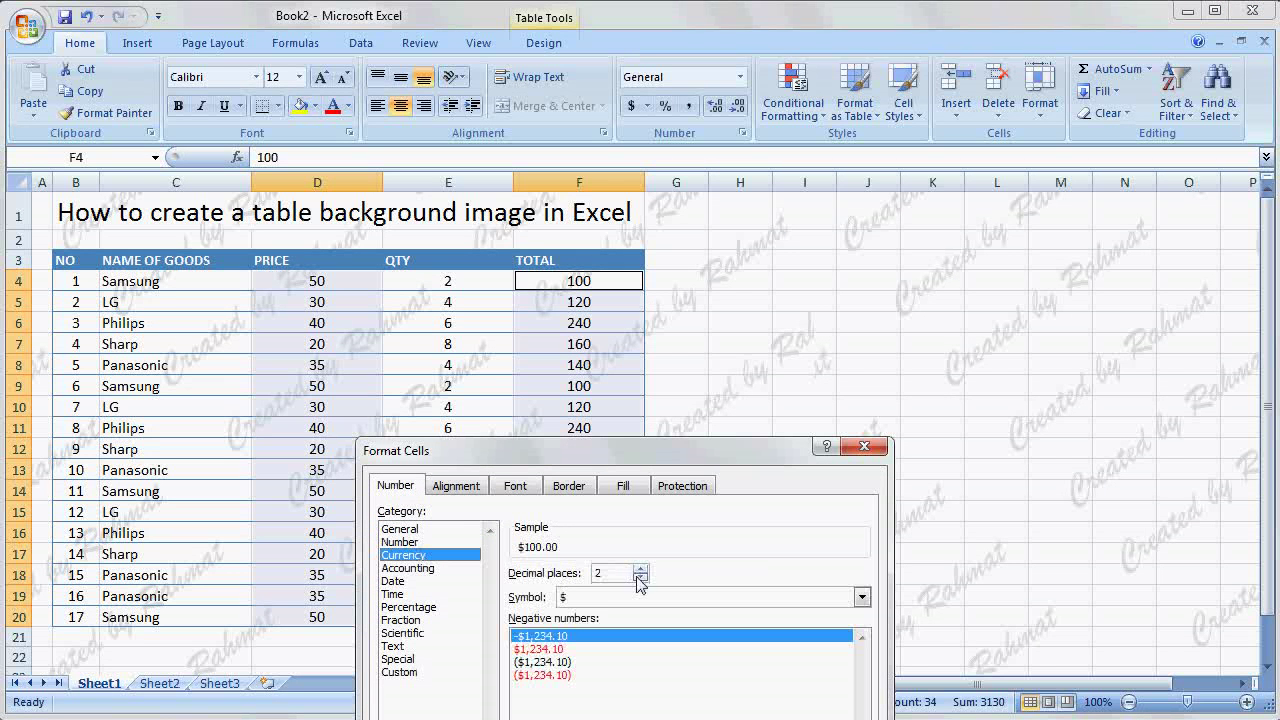
pyautogui.click(640, 578)
pyautogui.click(640, 578)
pyautogui.press('Return')
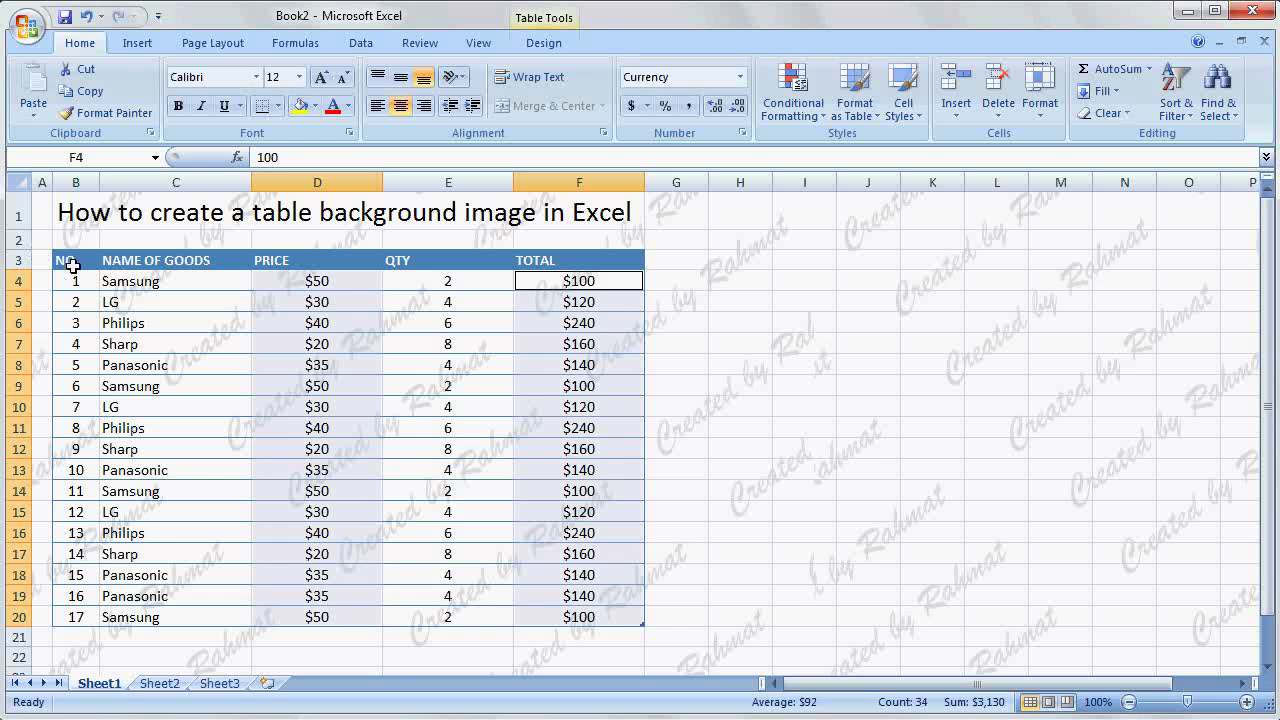
# Make the header row B3:F3 size 14, bold and centred
pyautogui.moveTo(70, 262)
pyautogui.mouseDown()
pyautogui.moveTo(322, 277)
pyautogui.moveTo(569, 260)
pyautogui.mouseUp()
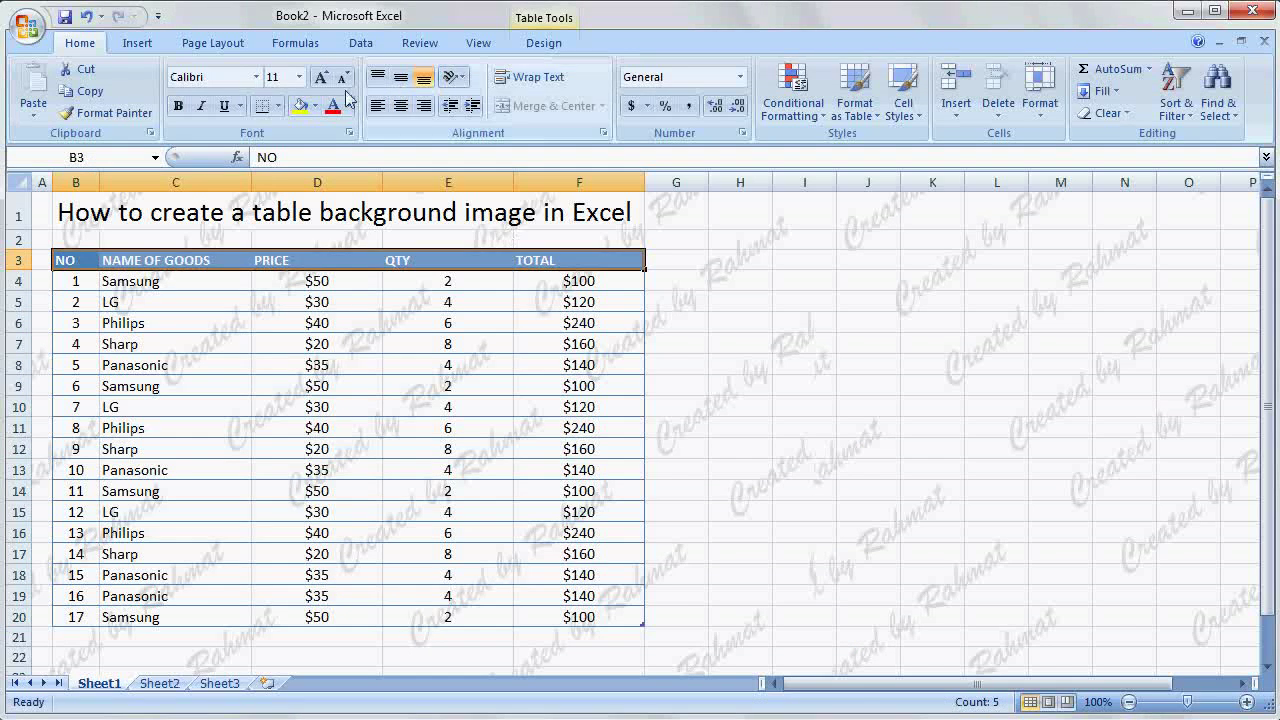
pyautogui.click(300, 78)
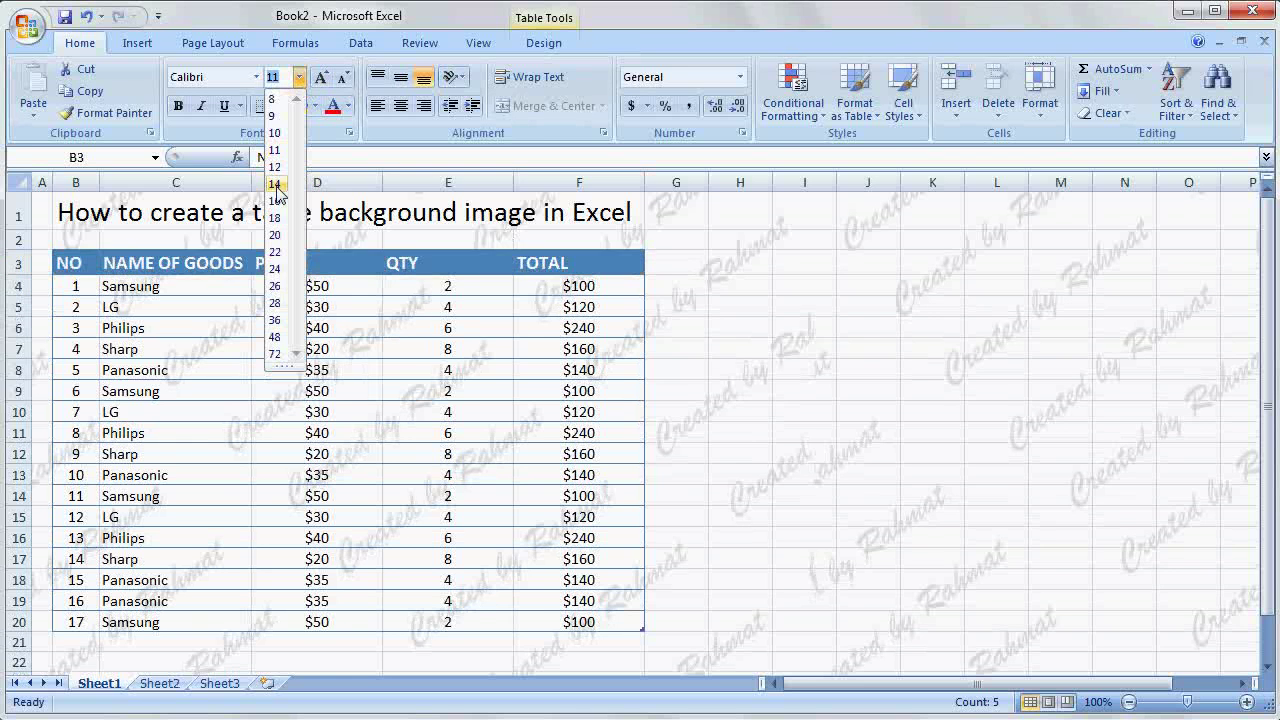
pyautogui.click(276, 186)
pyautogui.click(400, 105)
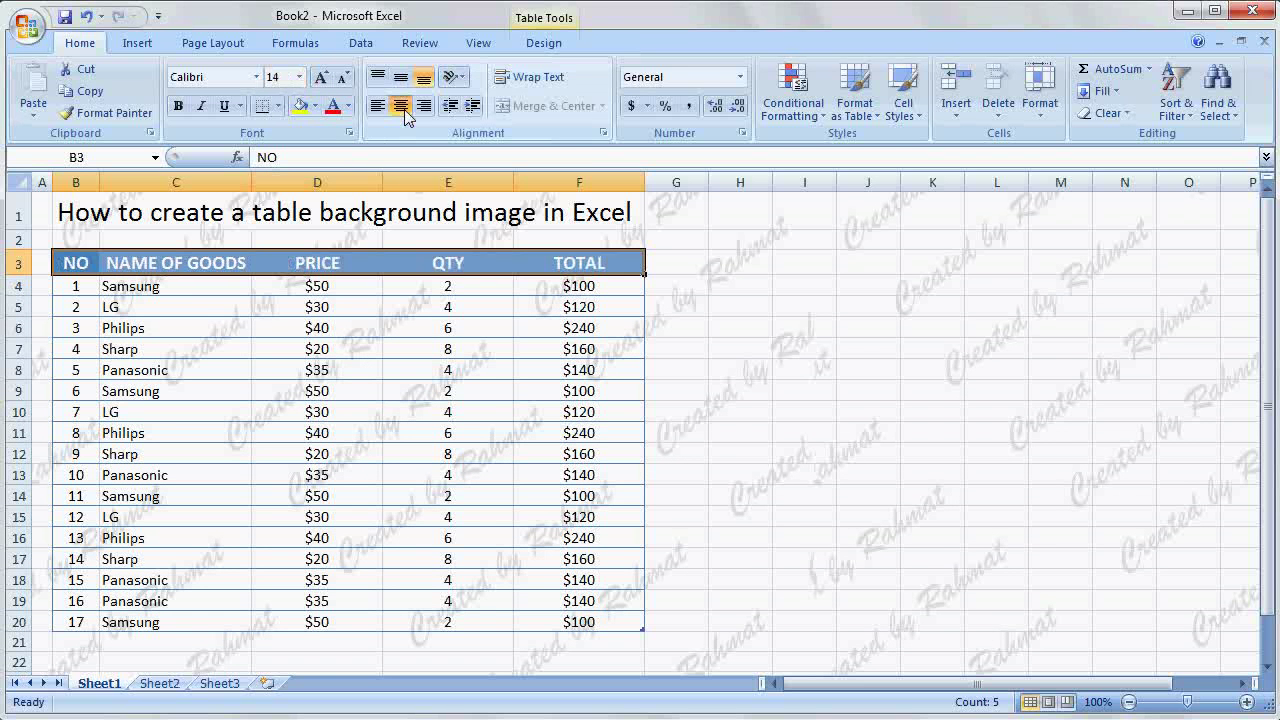
pyautogui.click(178, 105)
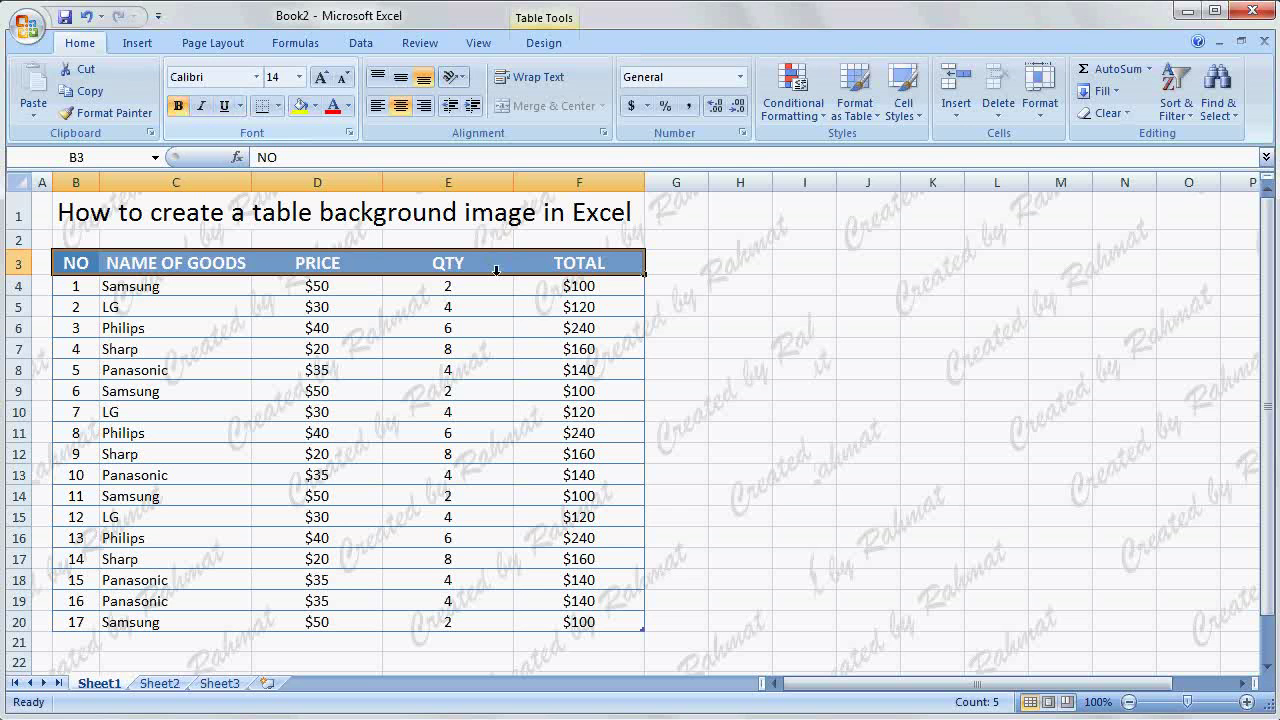
pyautogui.click(859, 364)
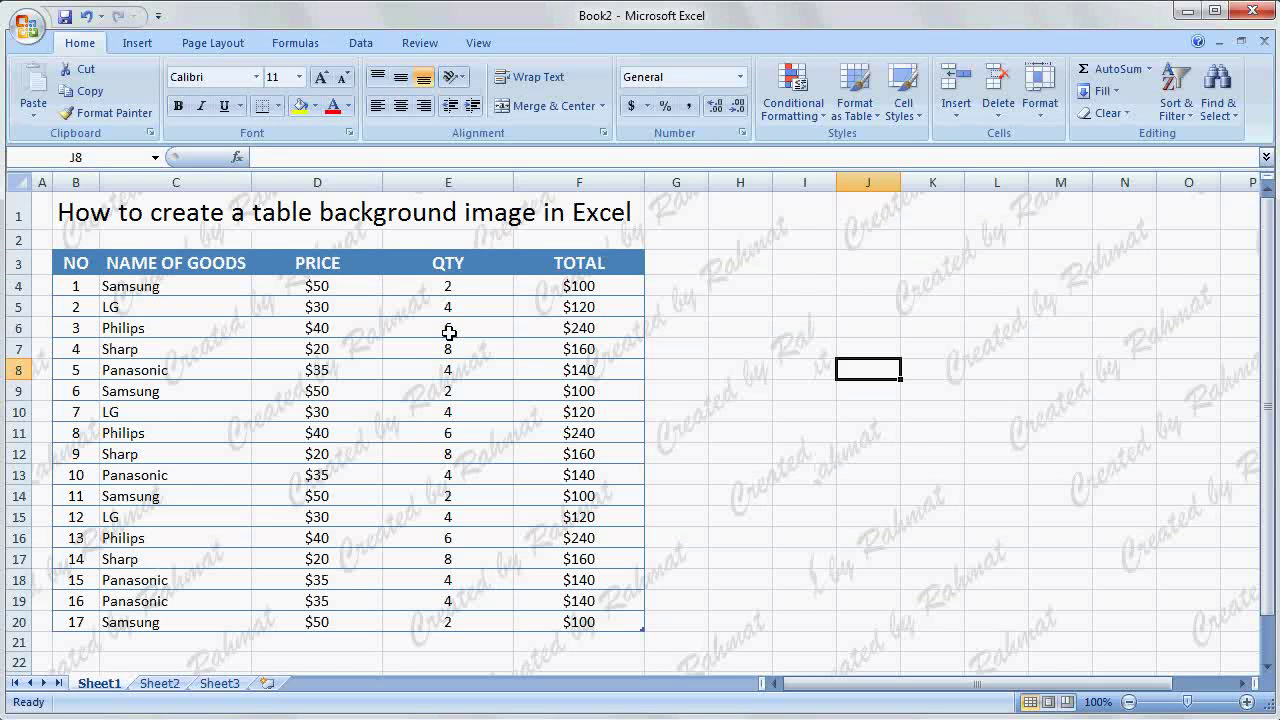
pyautogui.click(133, 264)
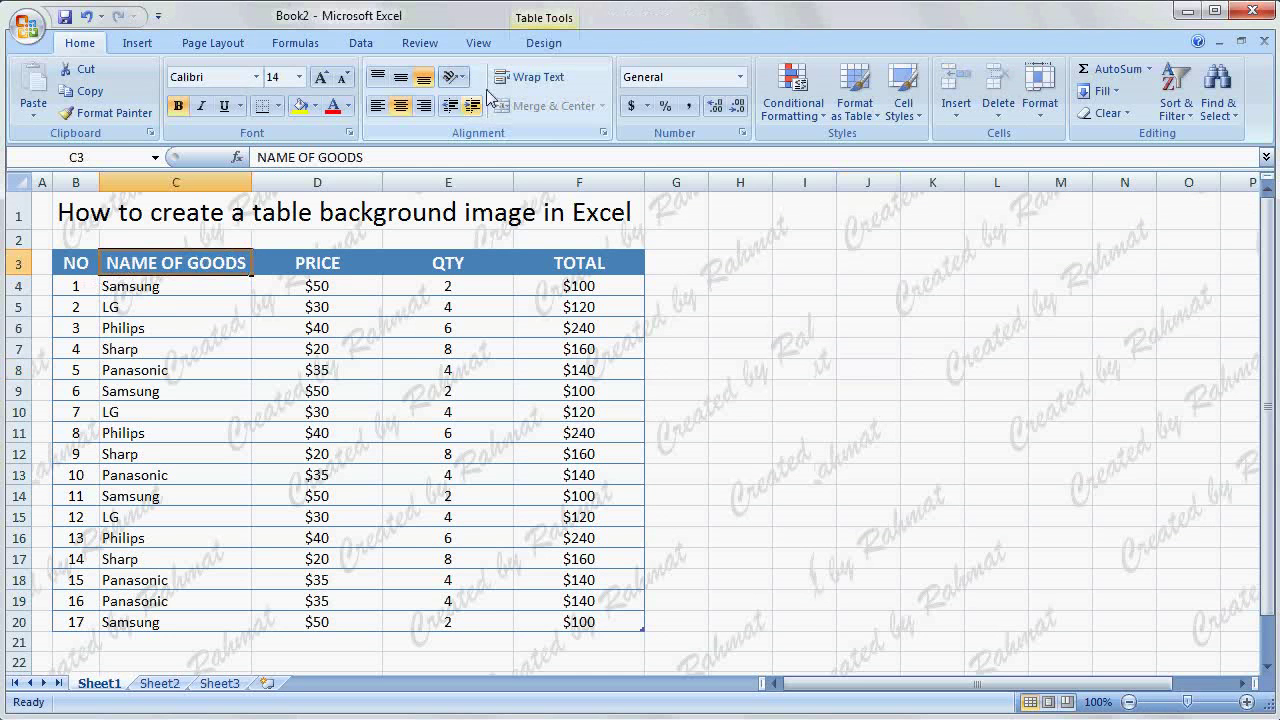
# Apply Table Style Dark 10 to the goods table
pyautogui.click(541, 45)
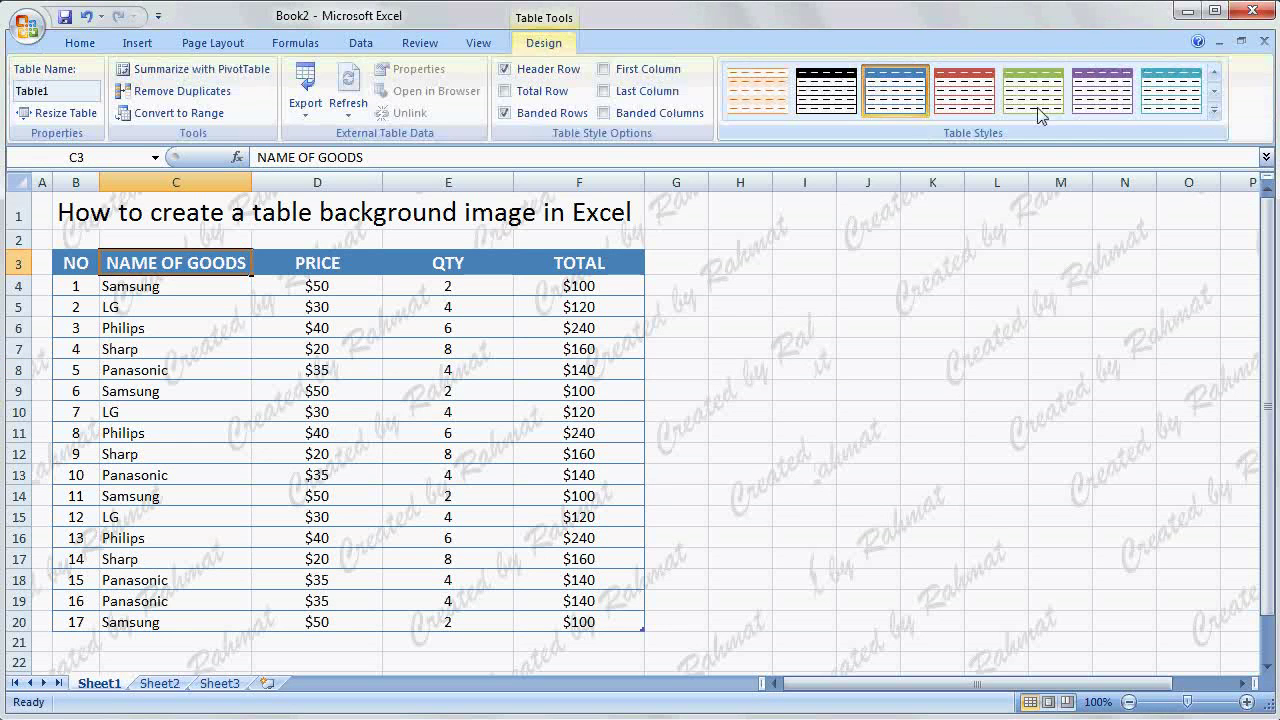
pyautogui.click(1220, 112)
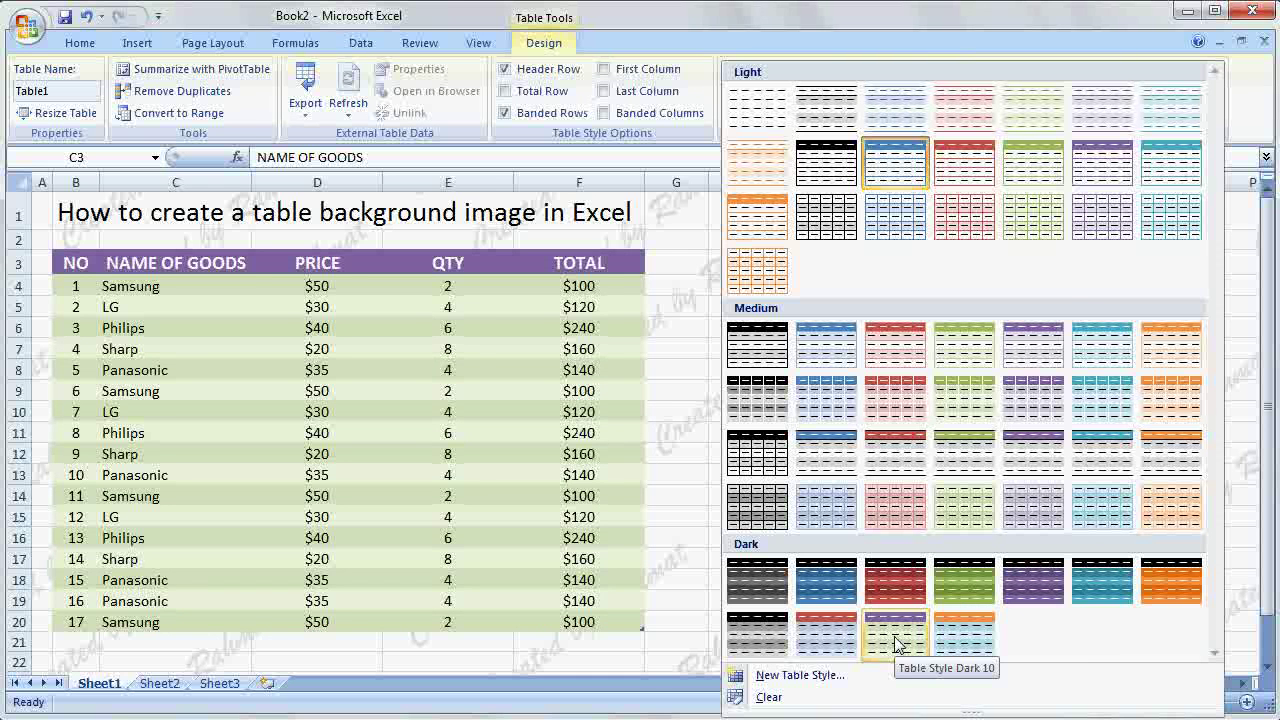
pyautogui.click(896, 643)
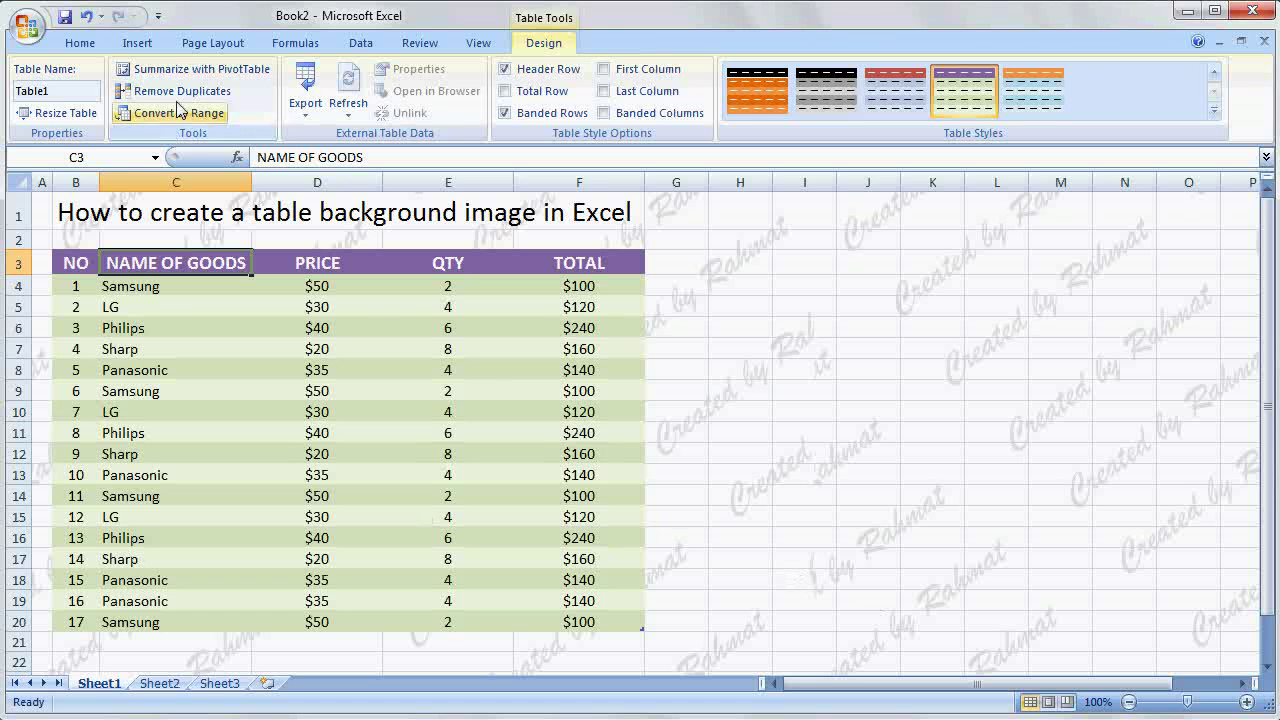
pyautogui.click(138, 43)
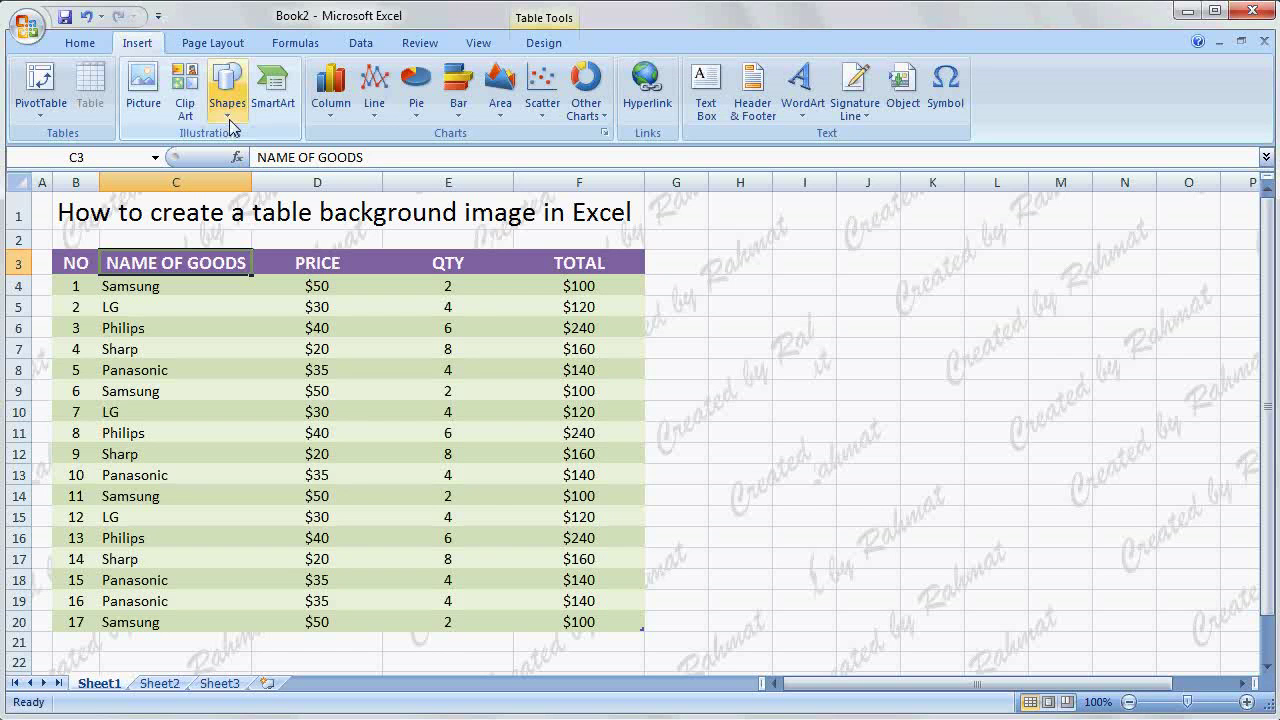
# Draw a 3.74" by 6.17" rectangle from B4 to F20 over the table's data rows
pyautogui.click(818, 435)
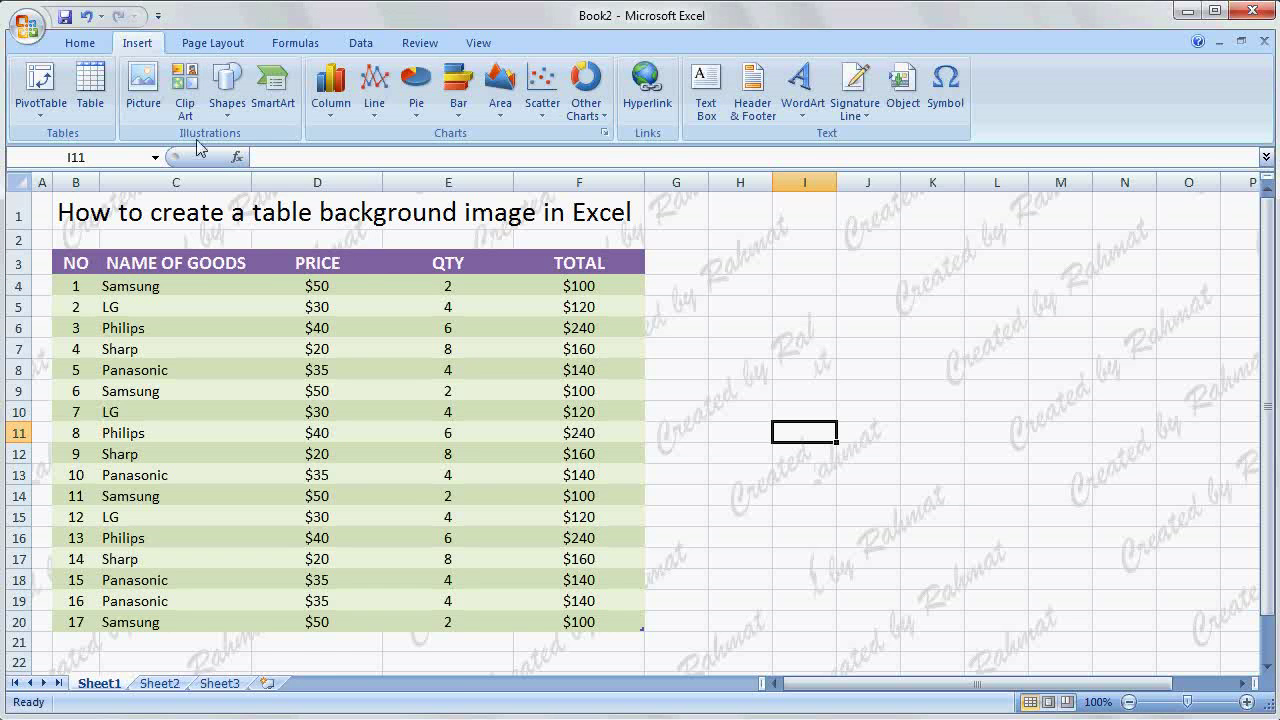
pyautogui.click(225, 115)
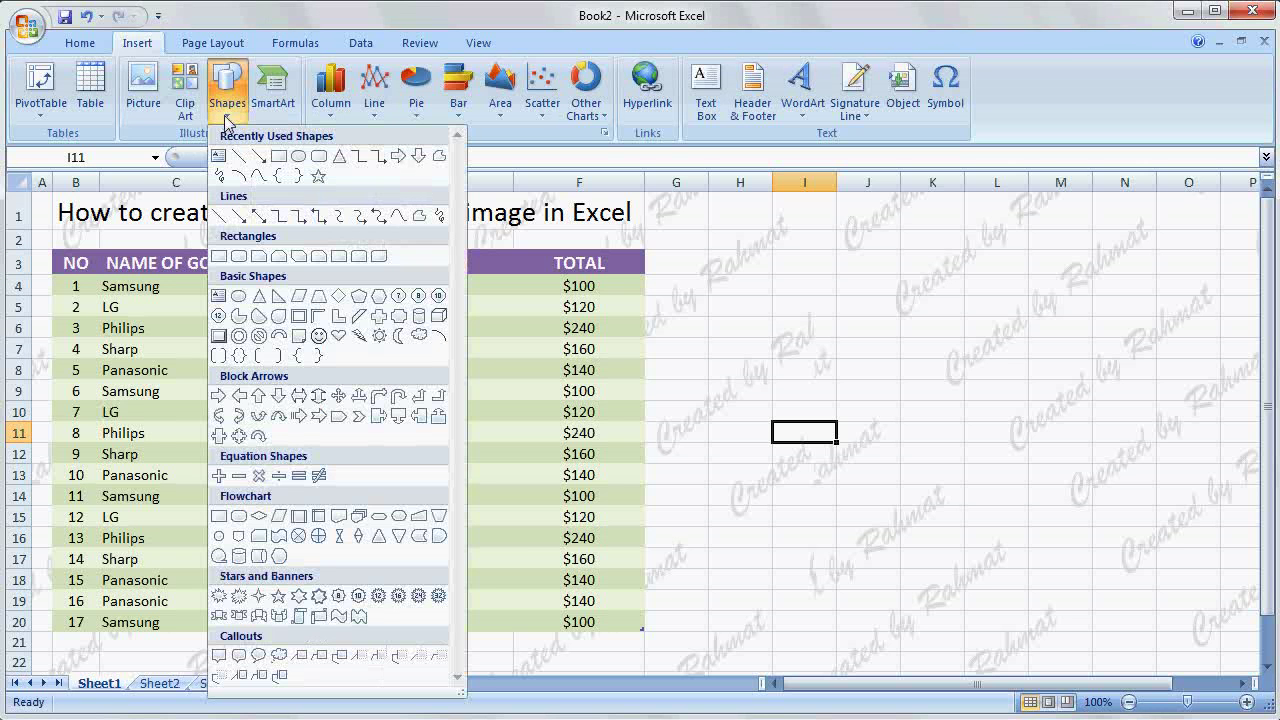
pyautogui.click(279, 156)
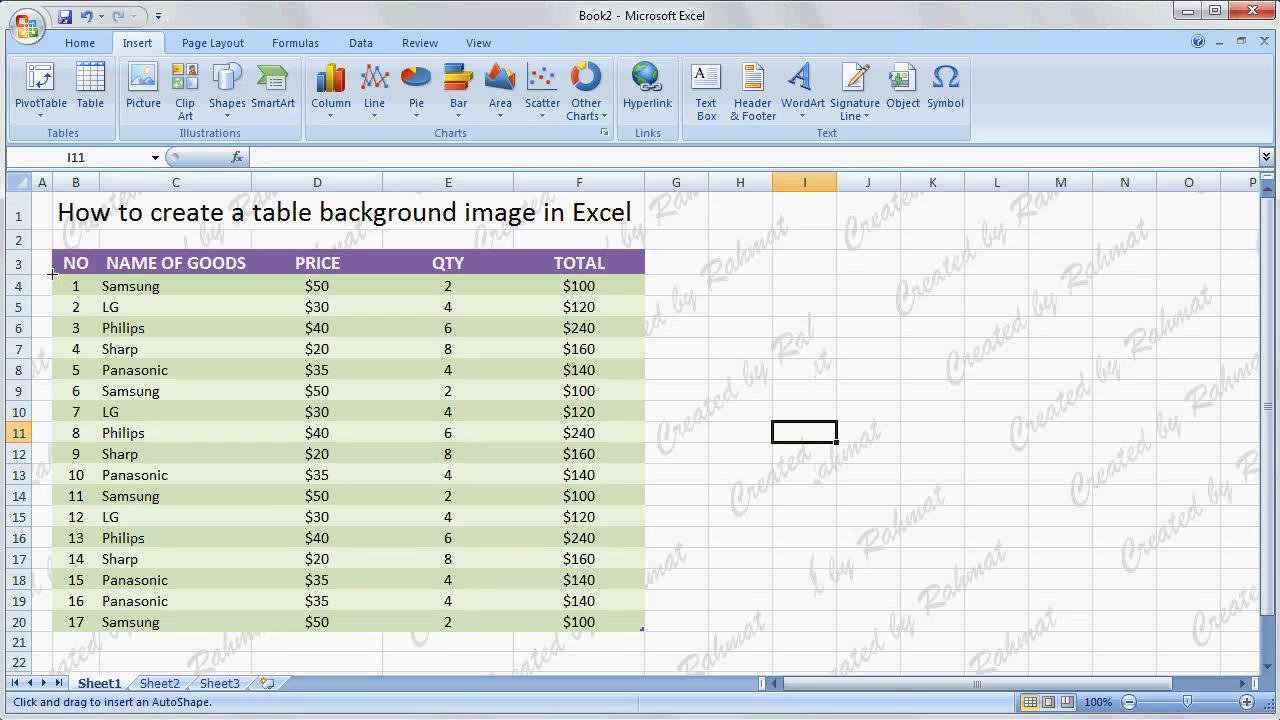
pyautogui.moveTo(52, 273)
pyautogui.mouseDown()
pyautogui.moveTo(530, 613)
pyautogui.moveTo(641, 633)
pyautogui.mouseUp()
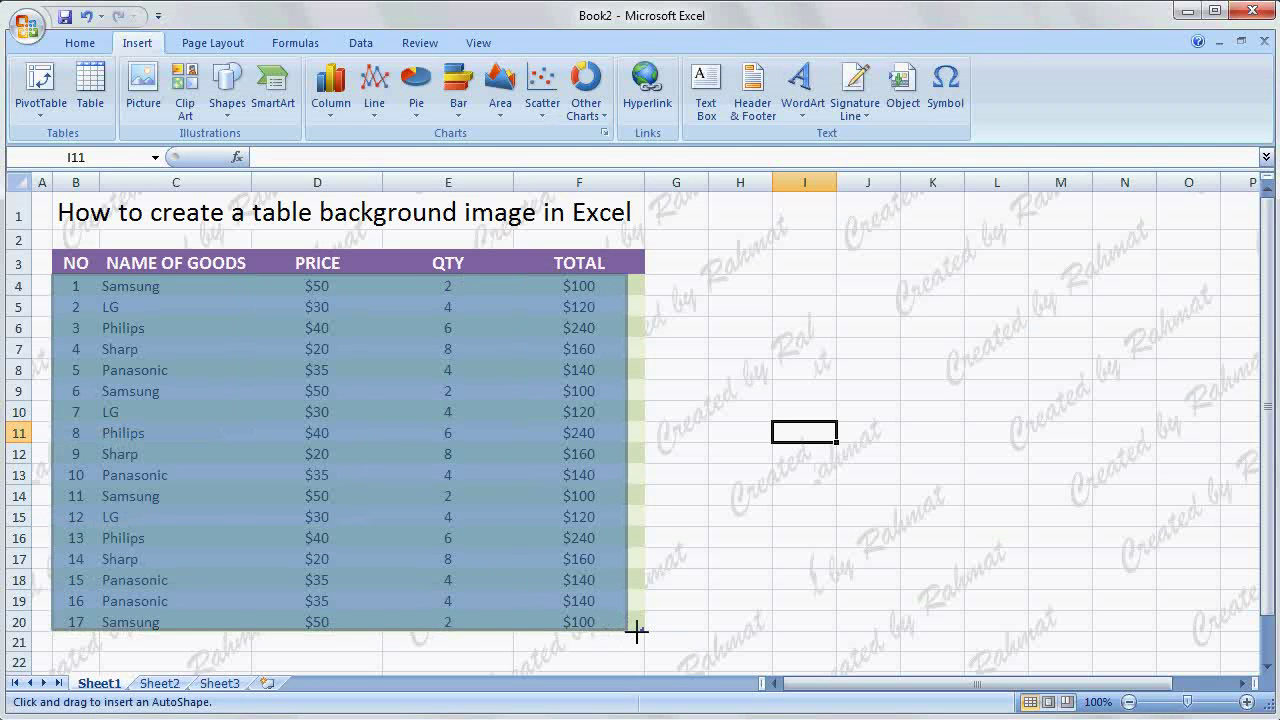
pyautogui.moveTo(641, 633); pyautogui.dragTo(641, 633)
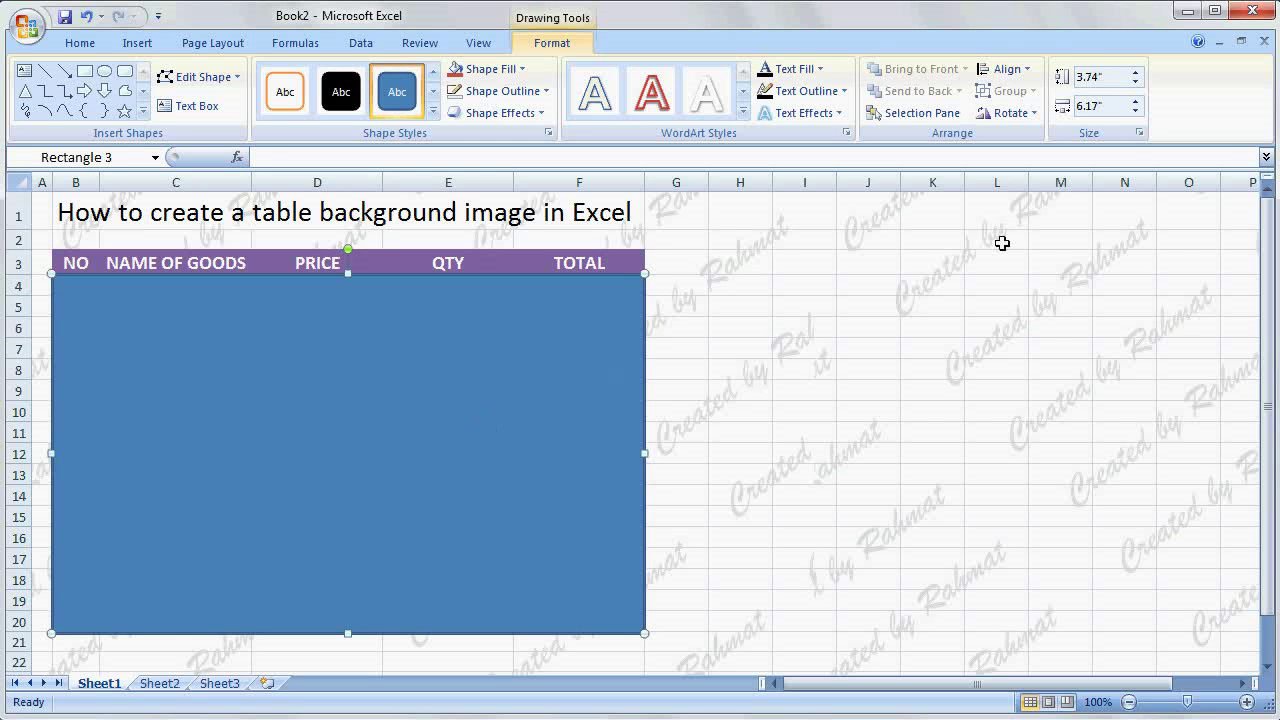
pyautogui.click(1090, 105)
# Fill the rectangle with the Tulips picture at 76% transparency
pyautogui.rightClick(337, 324)
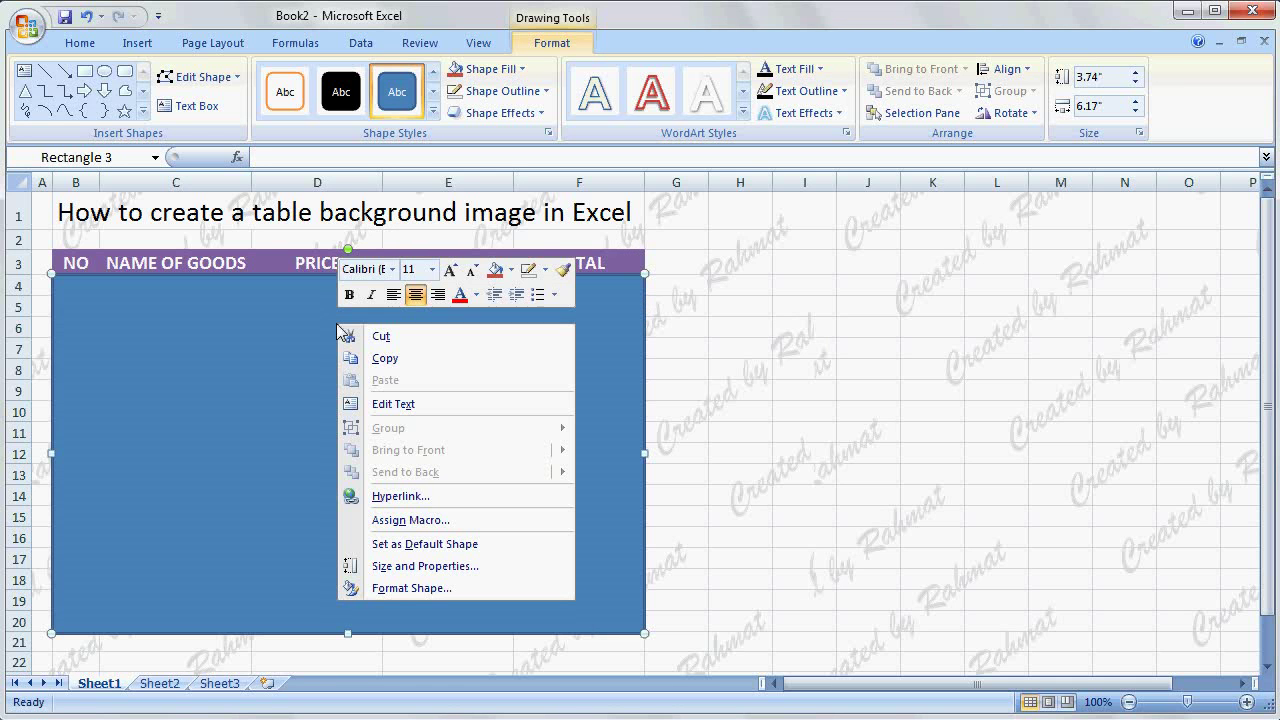
pyautogui.rightClick(265, 370)
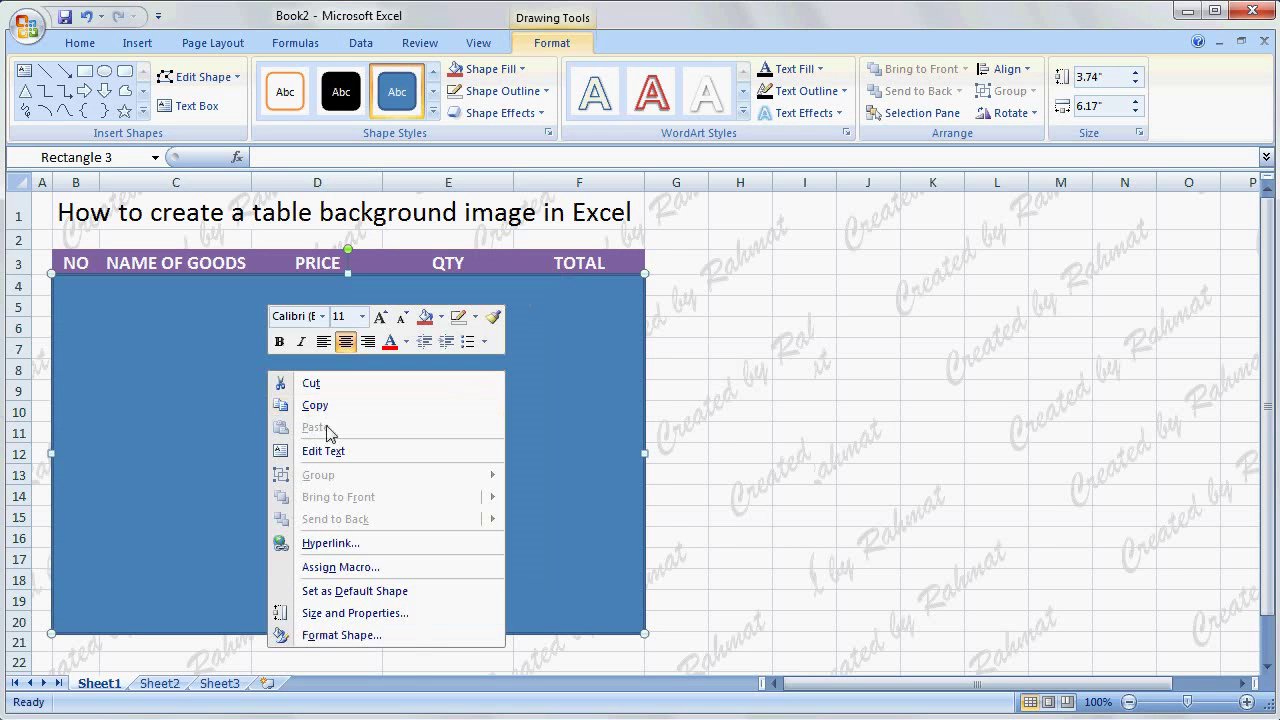
pyautogui.click(358, 637)
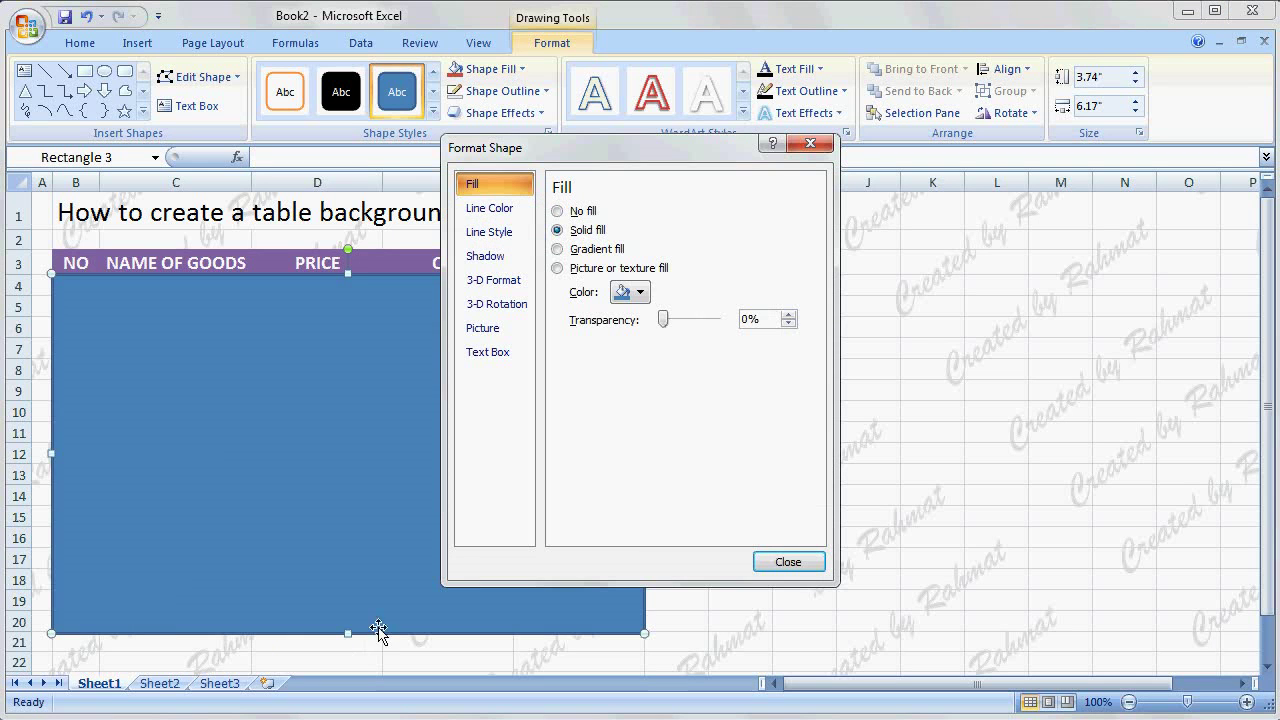
pyautogui.click(605, 268)
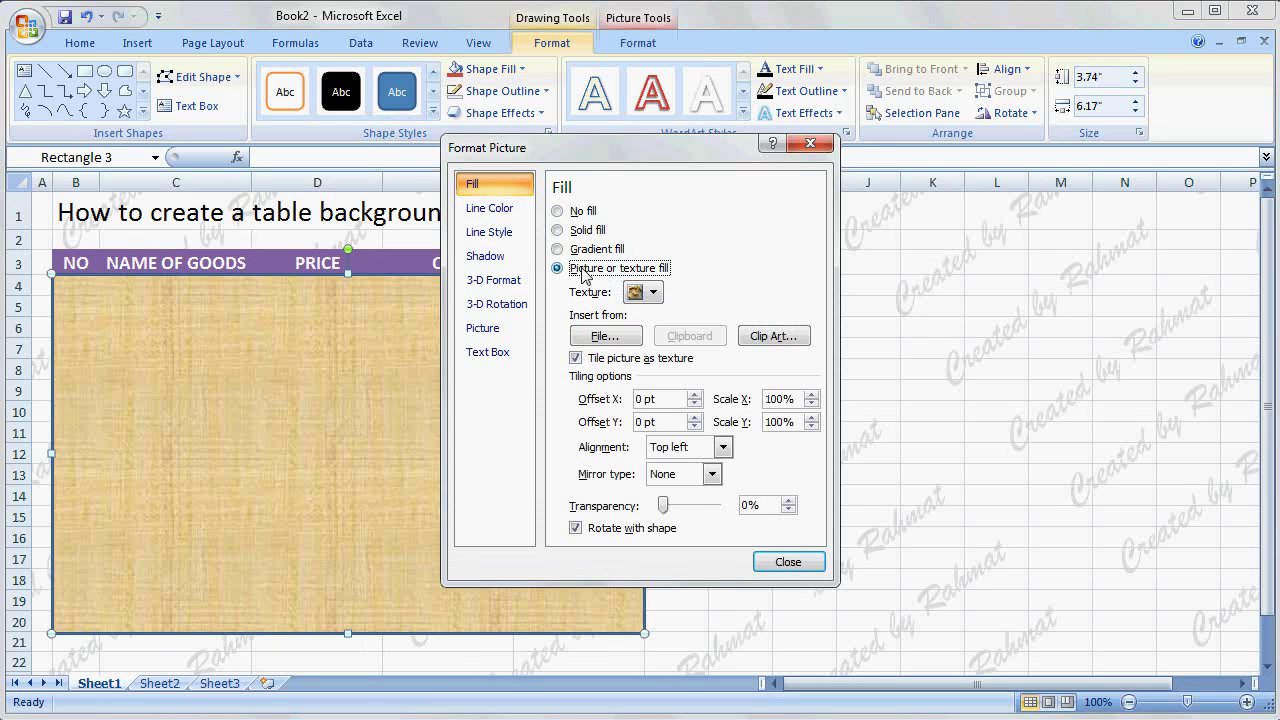
pyautogui.click(607, 336)
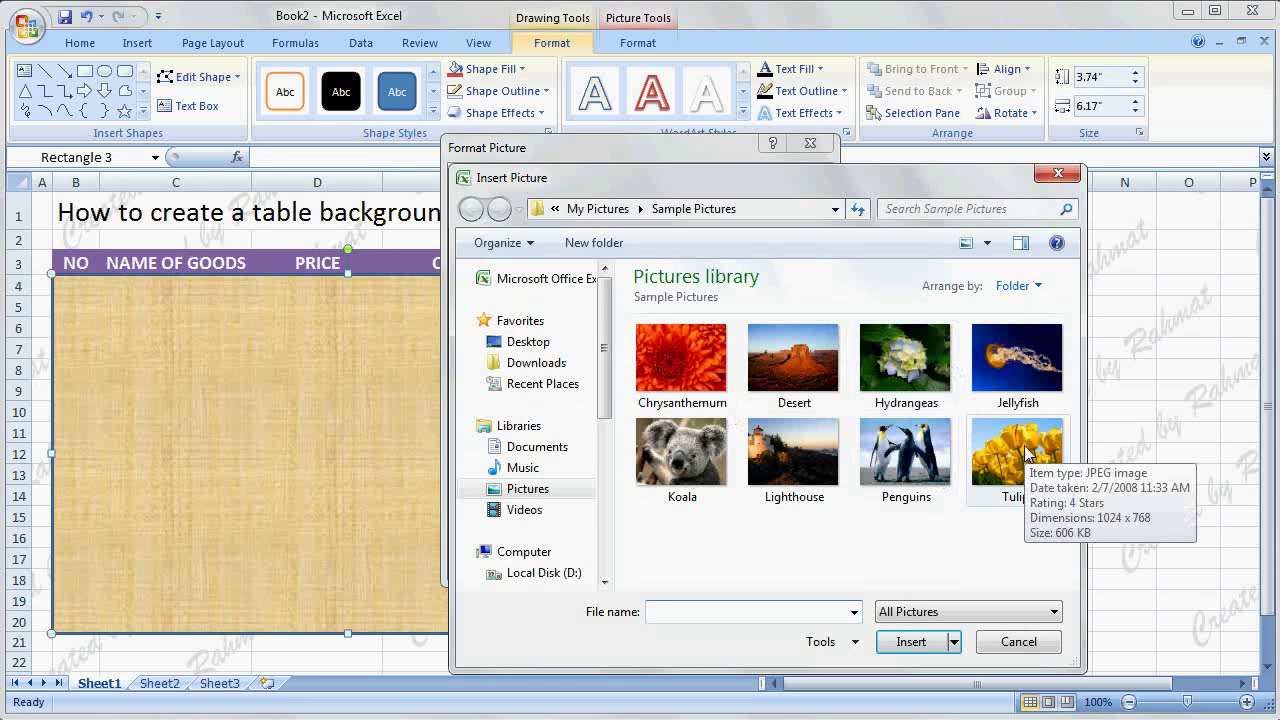
pyautogui.click(1024, 454)
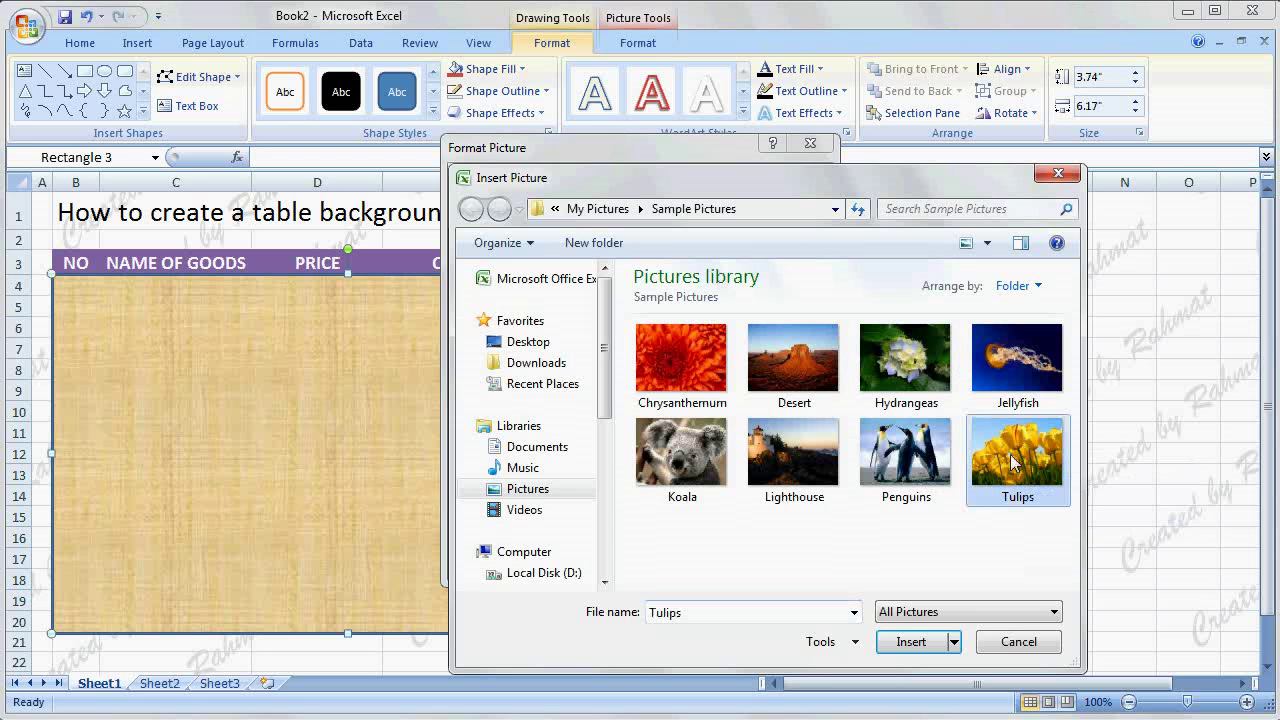
pyautogui.click(911, 642)
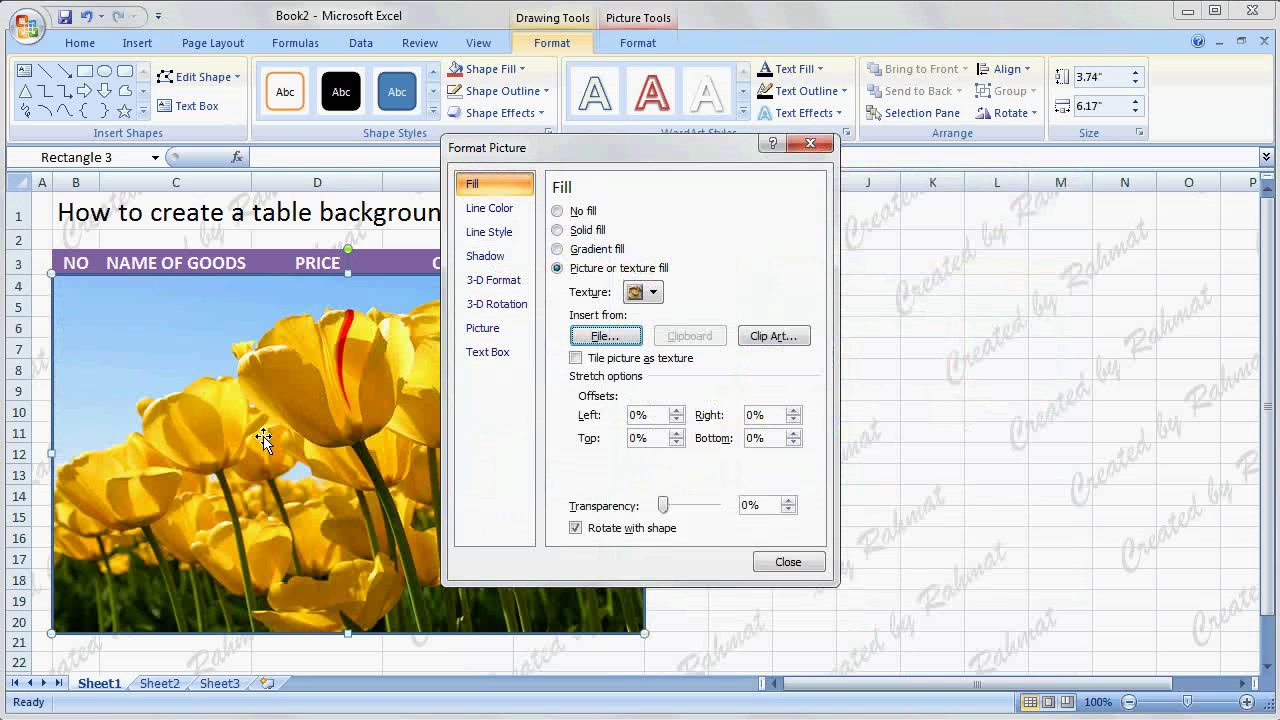
pyautogui.click(748, 504)
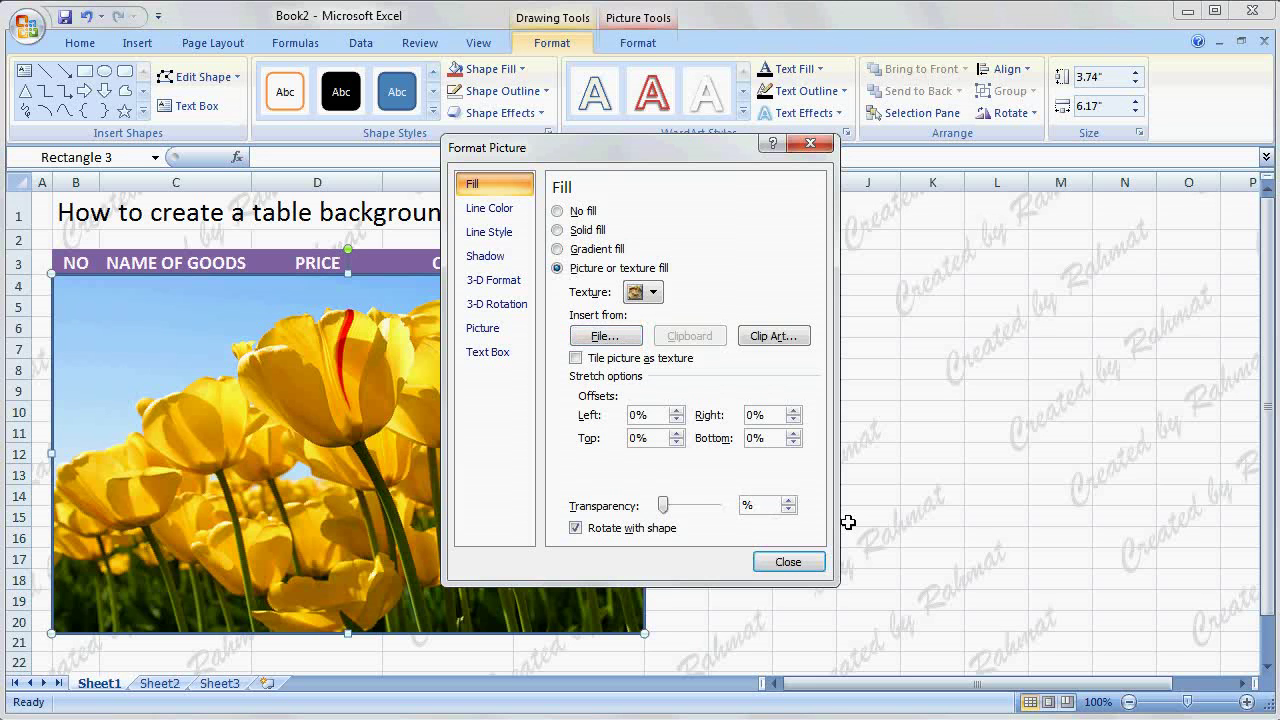
pyautogui.write('76')
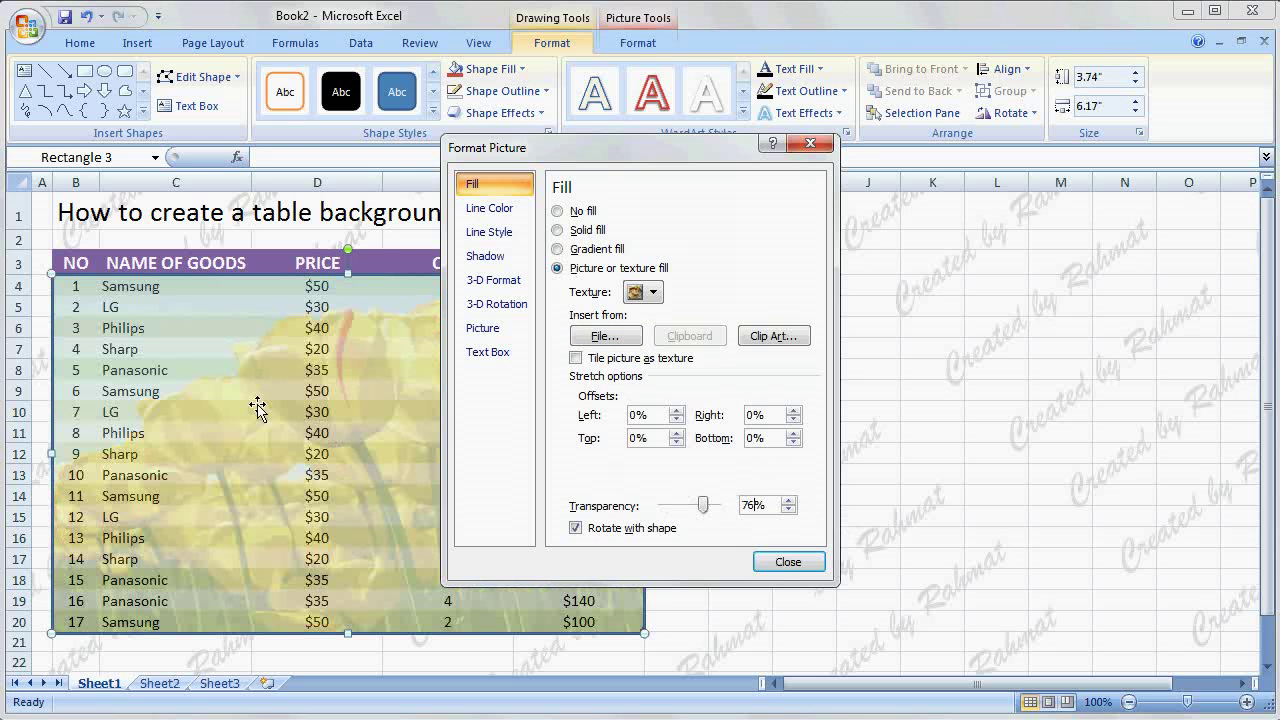
pyautogui.click(786, 563)
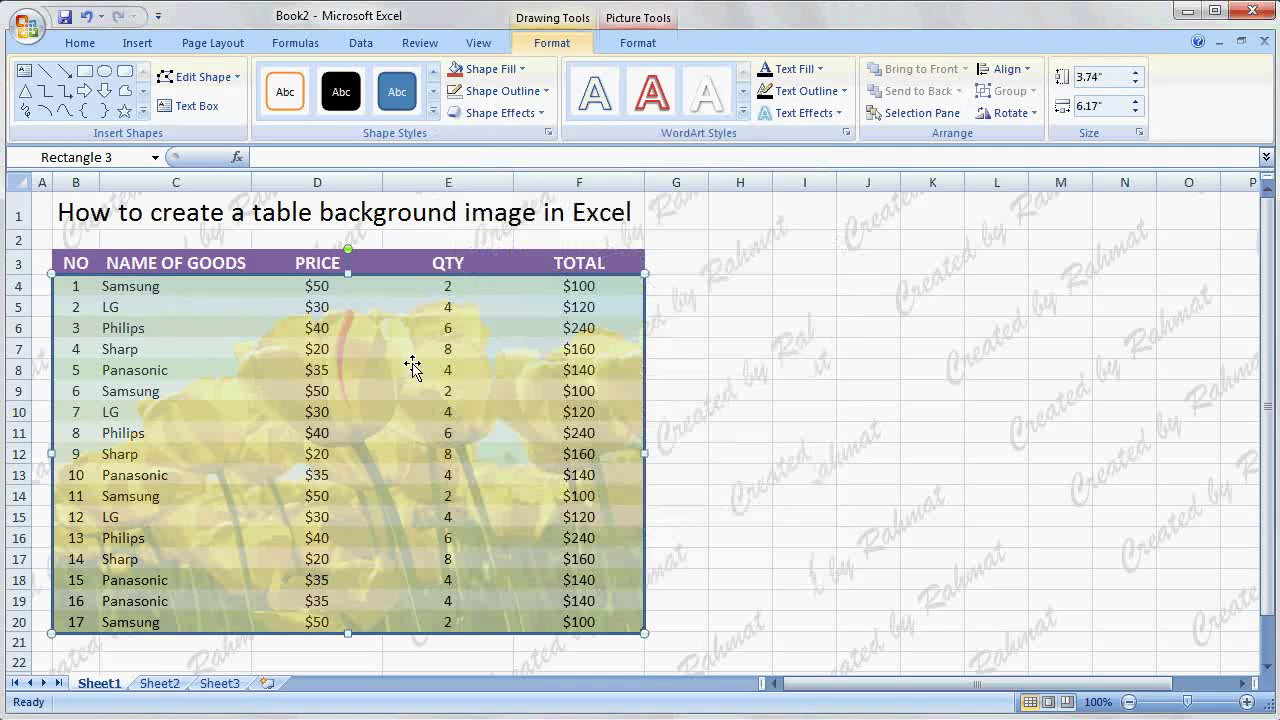
# Set the rectangle's Shape Outline to No Outline
pyautogui.click(518, 94)
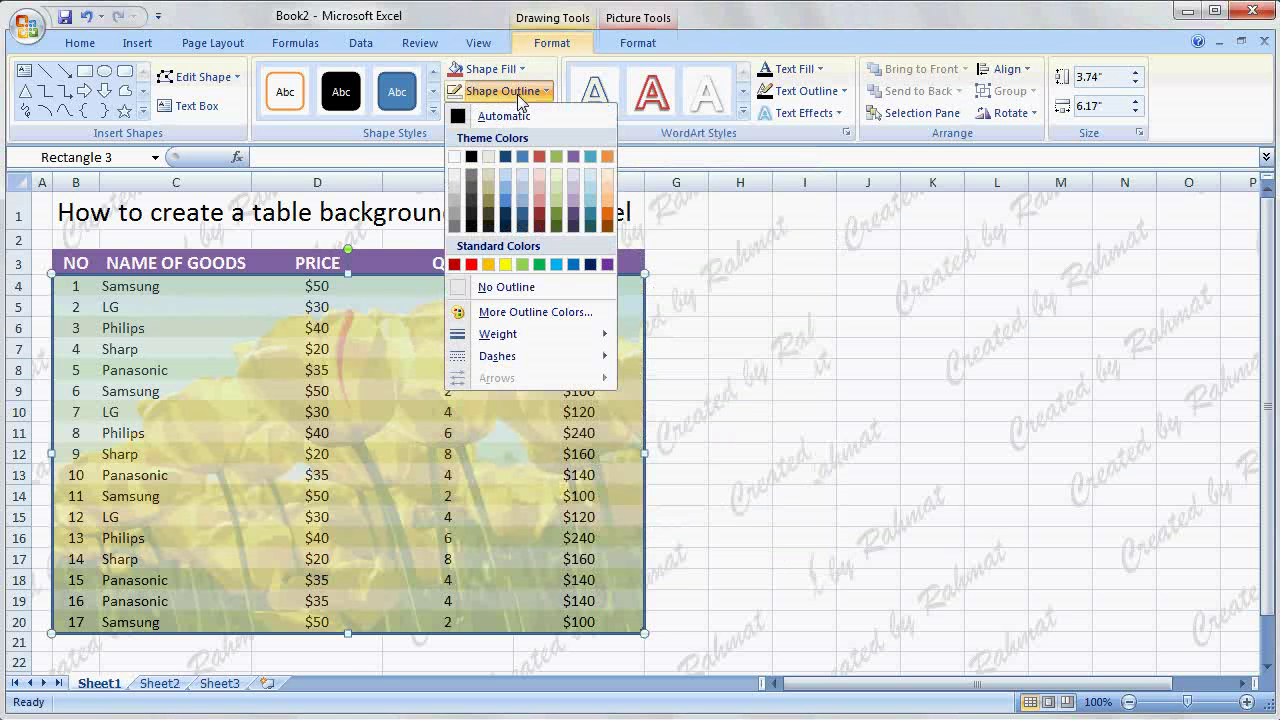
pyautogui.click(521, 287)
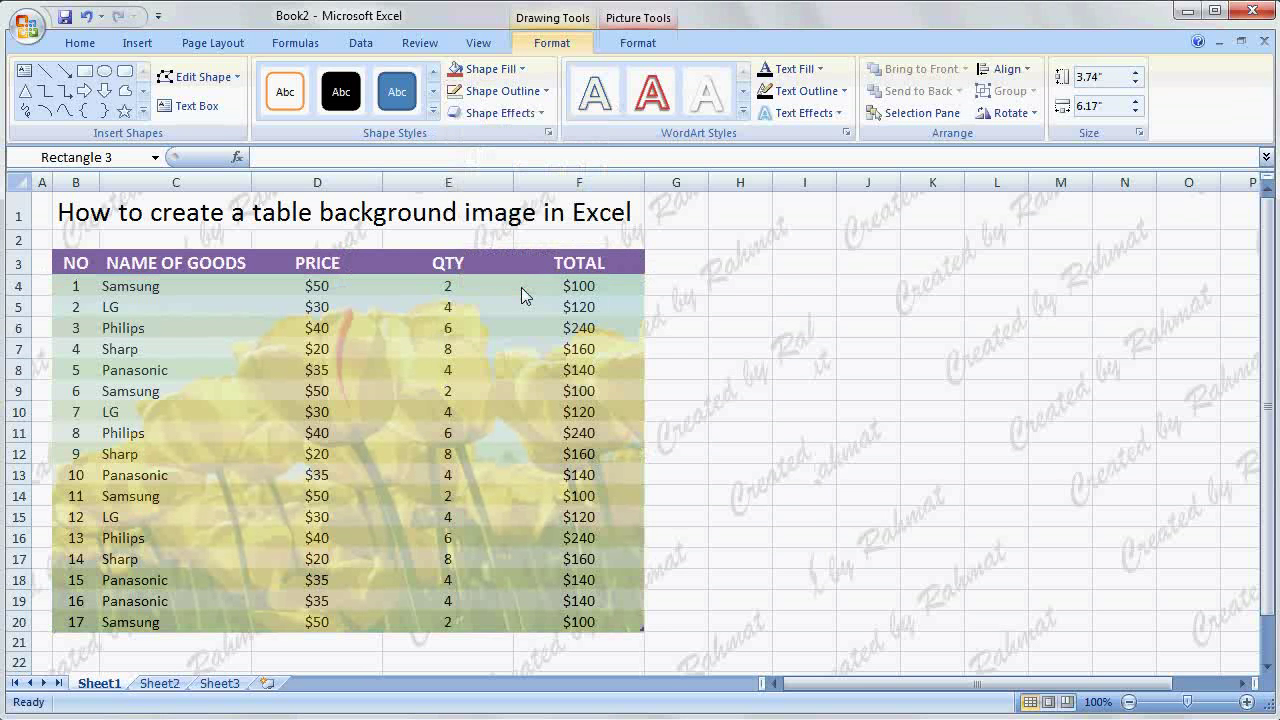
pyautogui.click(950, 600)
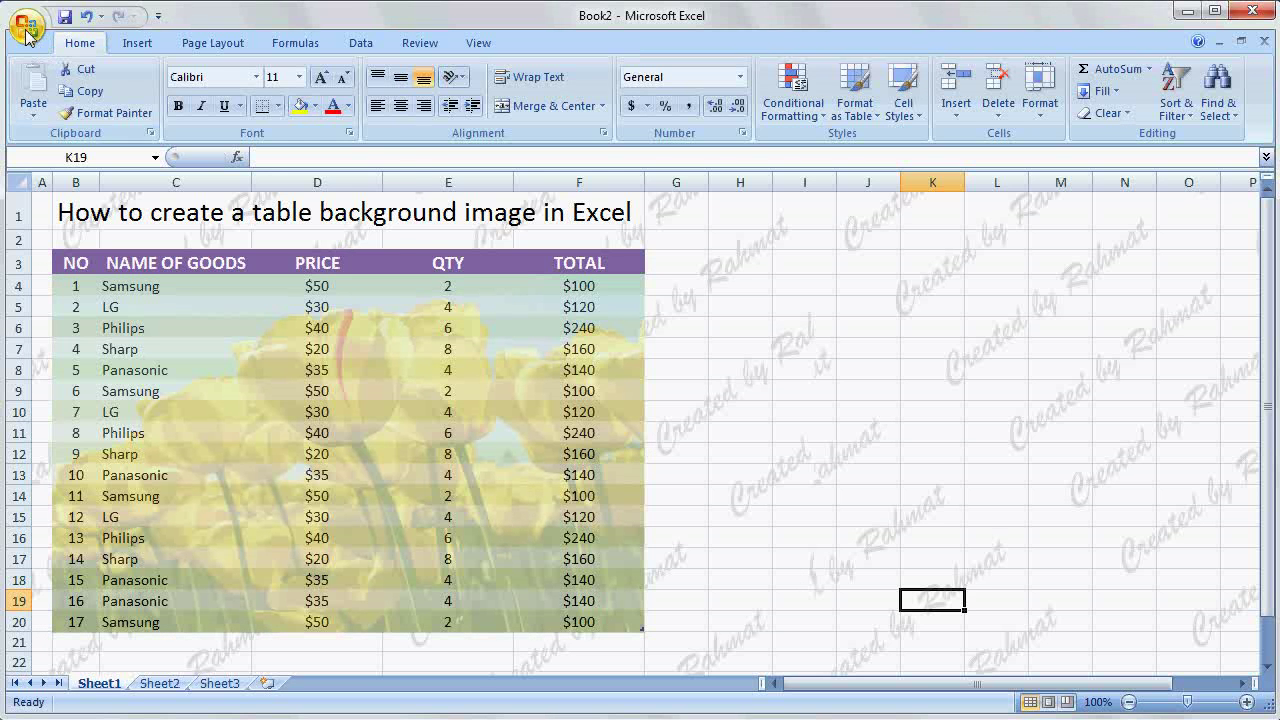
# Open Print Preview from the Office button menu to view page 1 of 2
pyautogui.click(25, 30)
pyautogui.moveTo(70, 202)
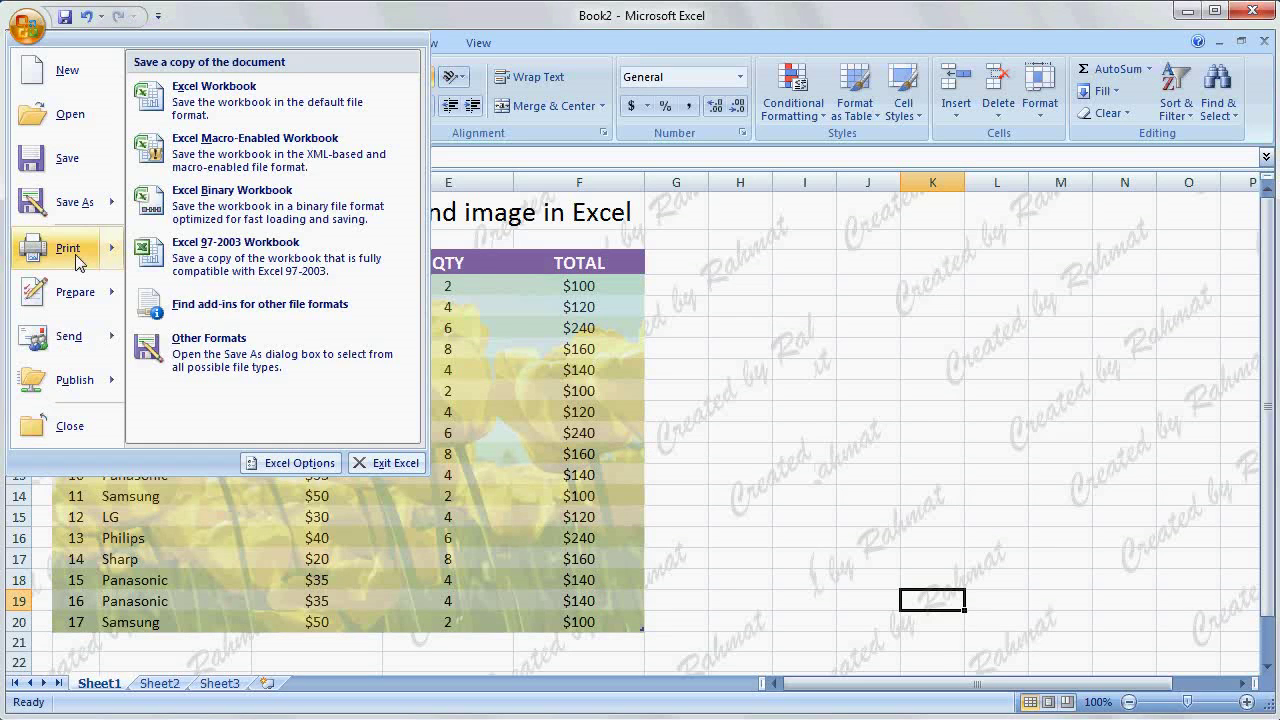
pyautogui.moveTo(68, 248)
pyautogui.click(190, 230)
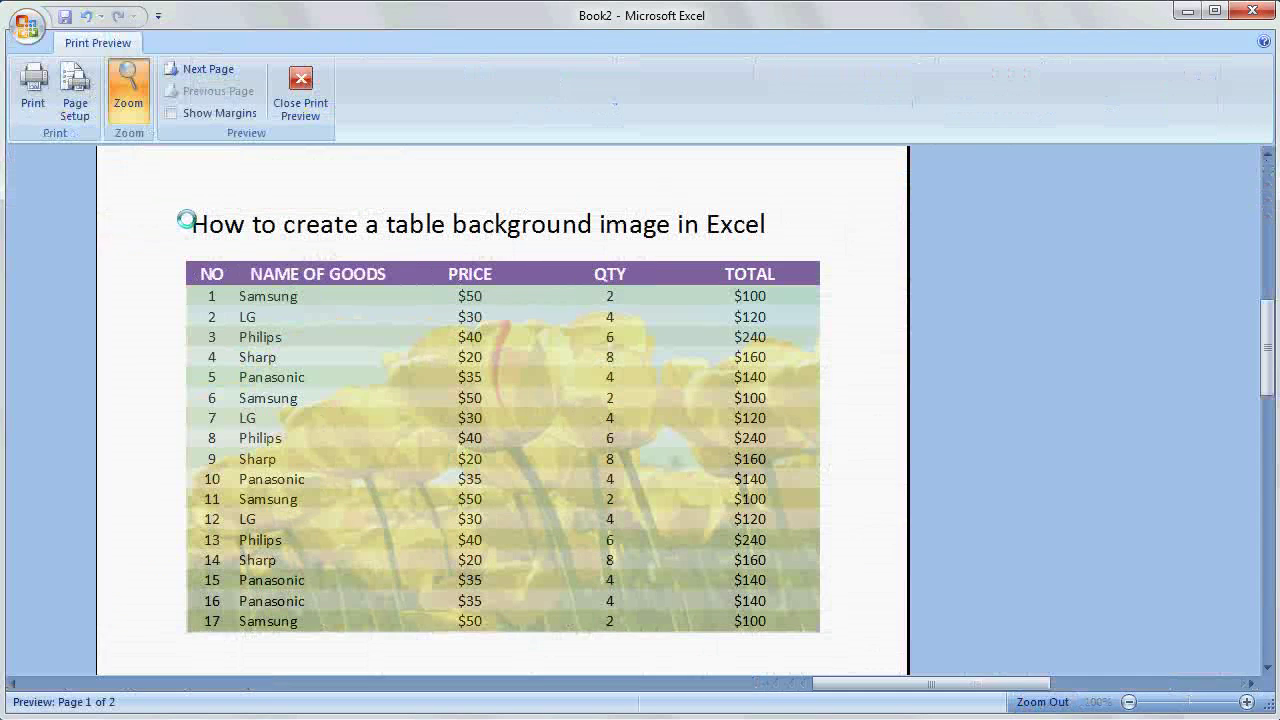